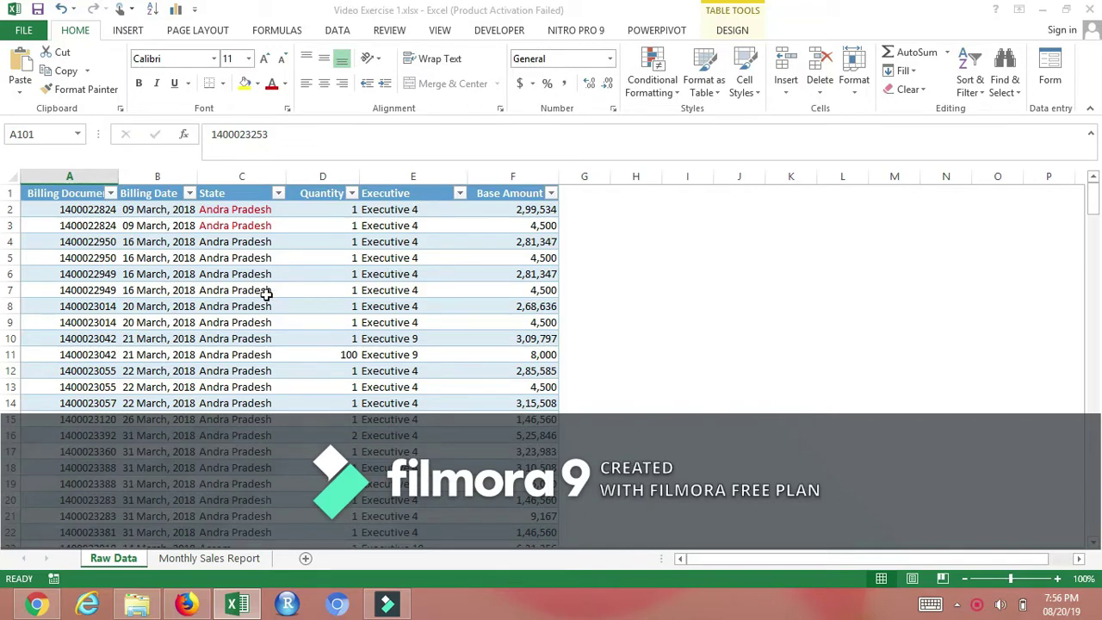
# Step: Review the Raw Data table's State, Billing Document, Billing Date and Base Amount columns
pyautogui.click(220, 478)
pyautogui.press('Up')
pyautogui.press('Up')
pyautogui.press('Up')
pyautogui.press('Up')
pyautogui.press('Up')
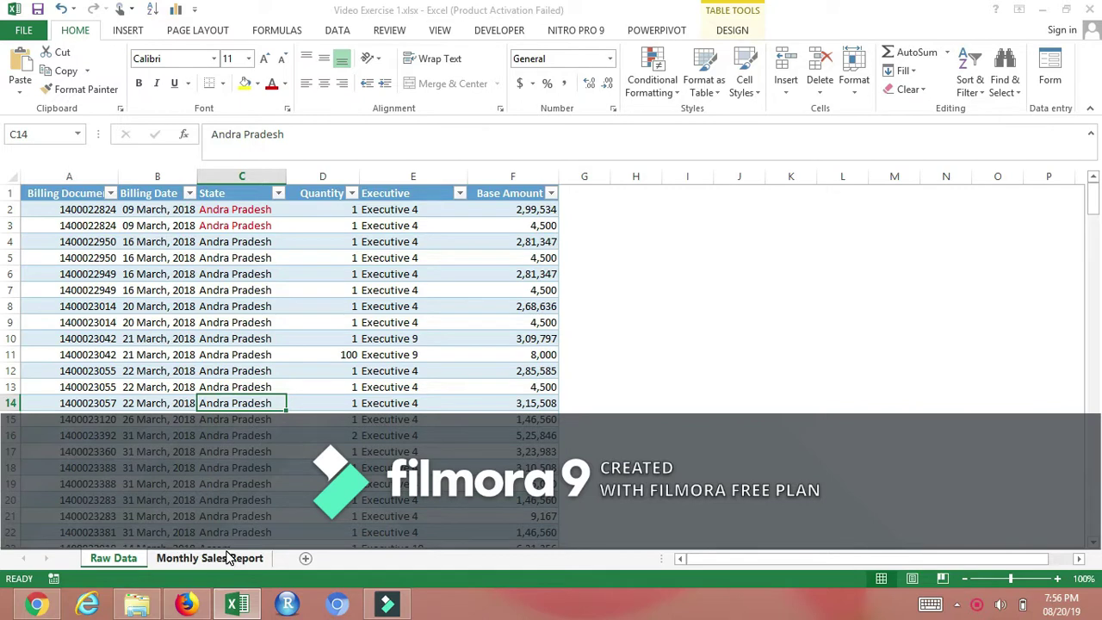
pyautogui.click(123, 560)
pyautogui.click(209, 558)
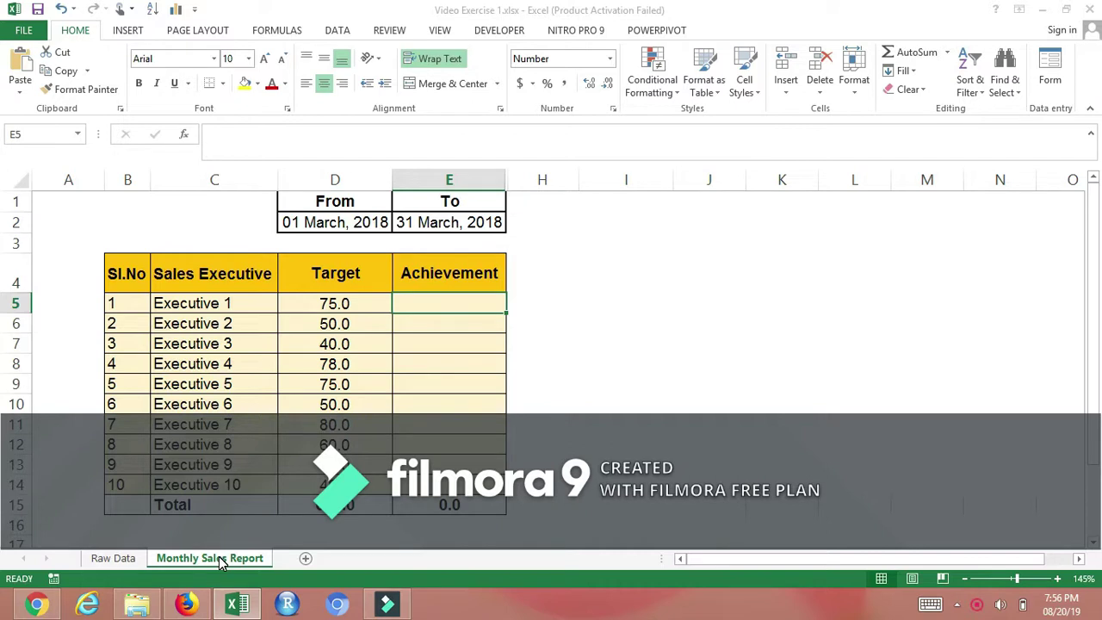
pyautogui.click(123, 559)
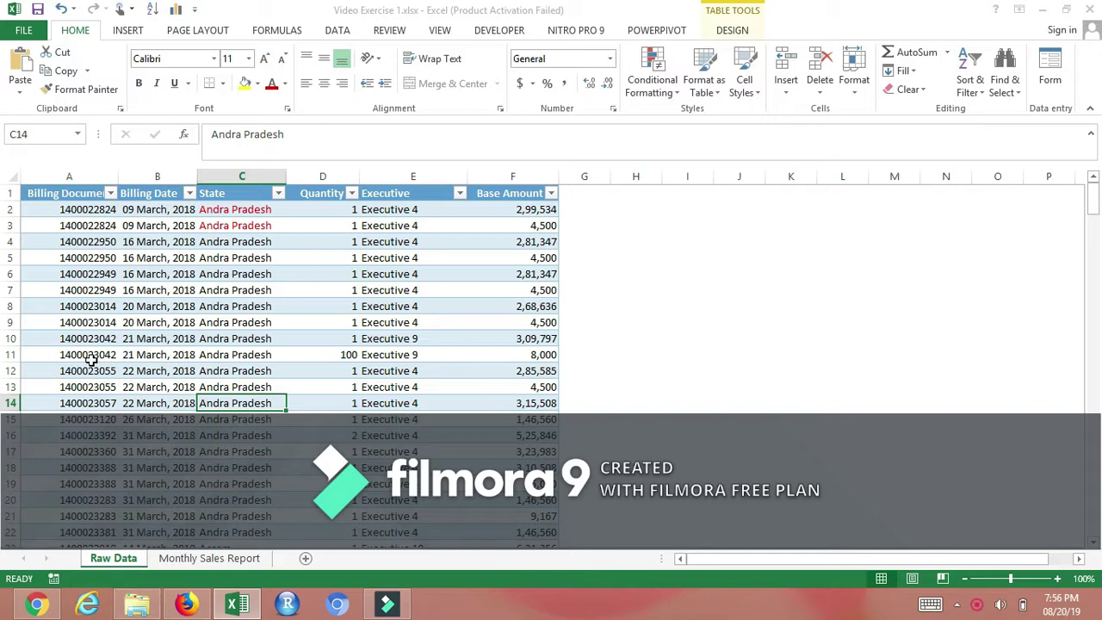
pyautogui.click(69, 209)
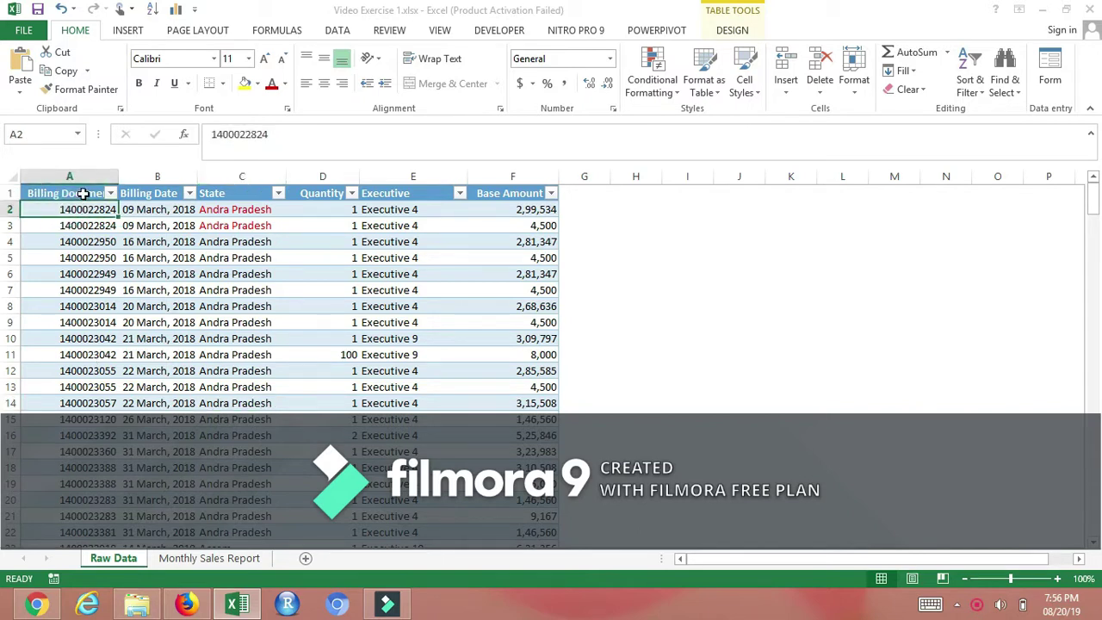
pyautogui.click(84, 193)
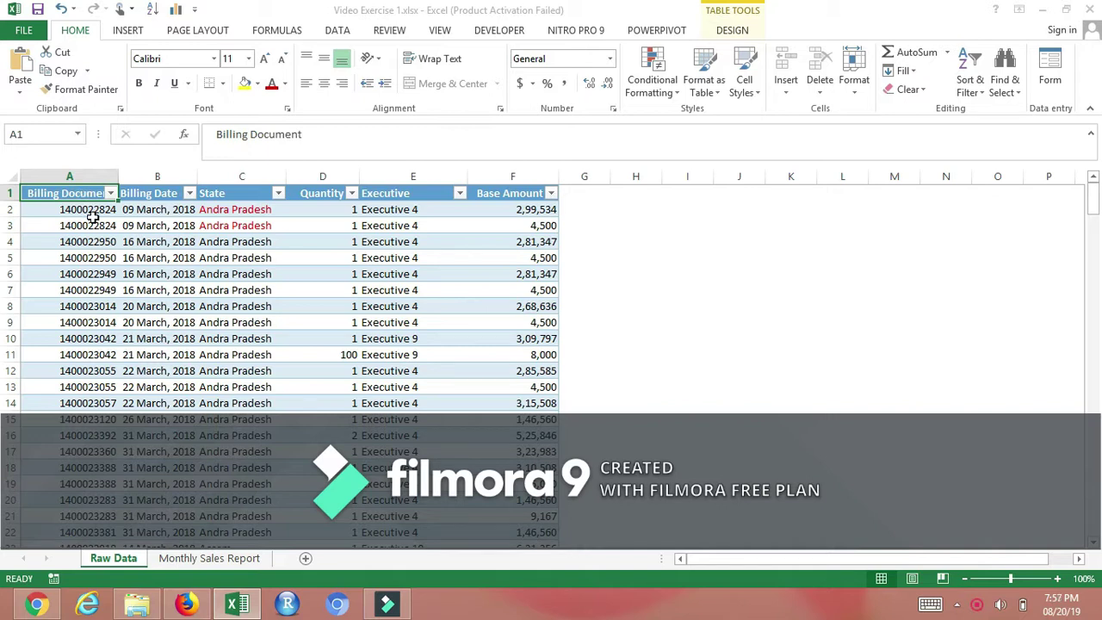
pyautogui.press('Right')
pyautogui.press('Right')
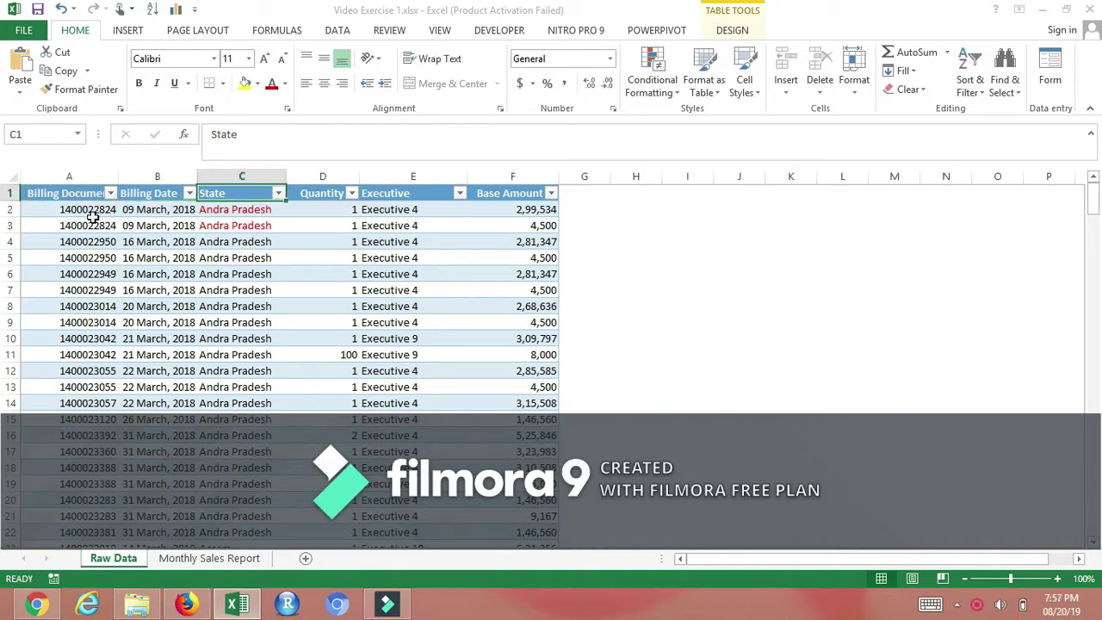
pyautogui.press('Right')
pyautogui.press('Right')
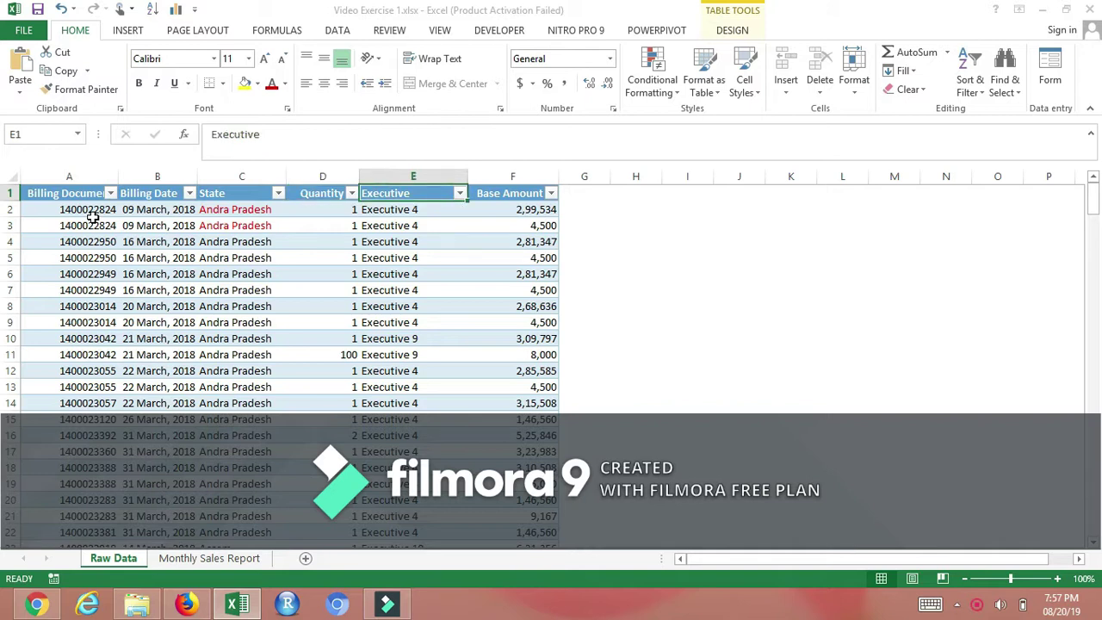
pyautogui.press('Right')
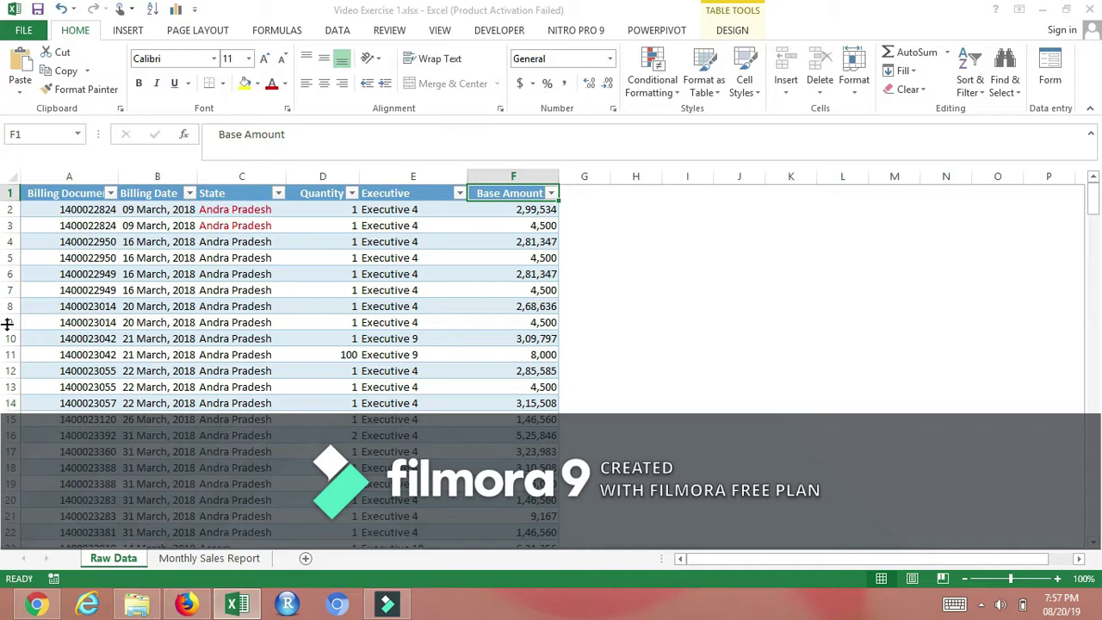
# Step: On Monthly Sales Report, check the 31 March 2018 To date and select Executive 1's Achievement cell E5
pyautogui.click(210, 558)
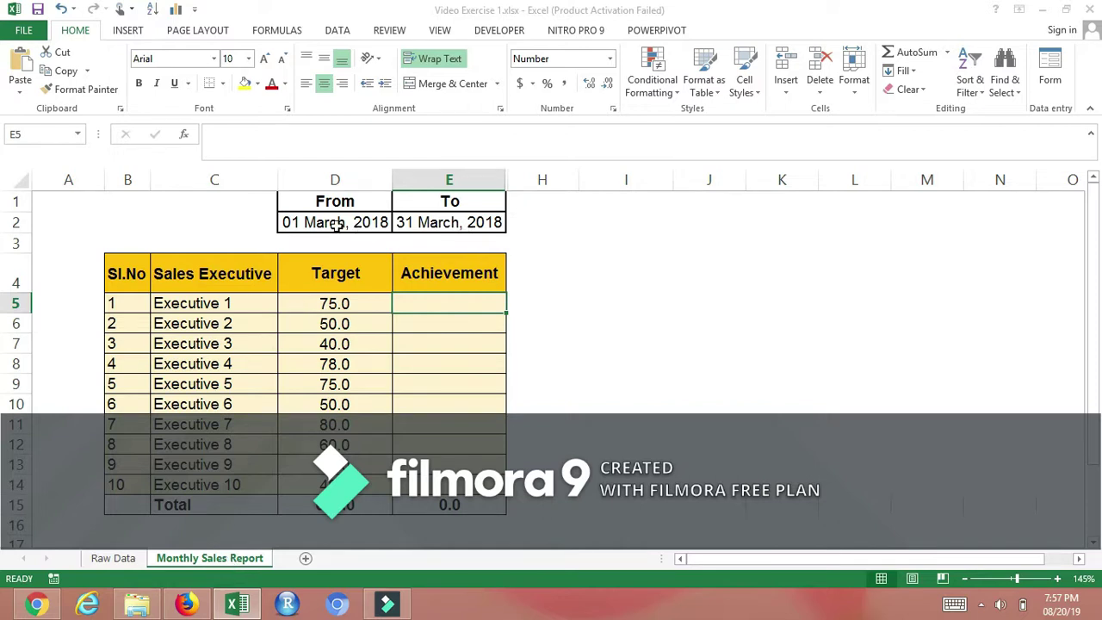
pyautogui.click(448, 223)
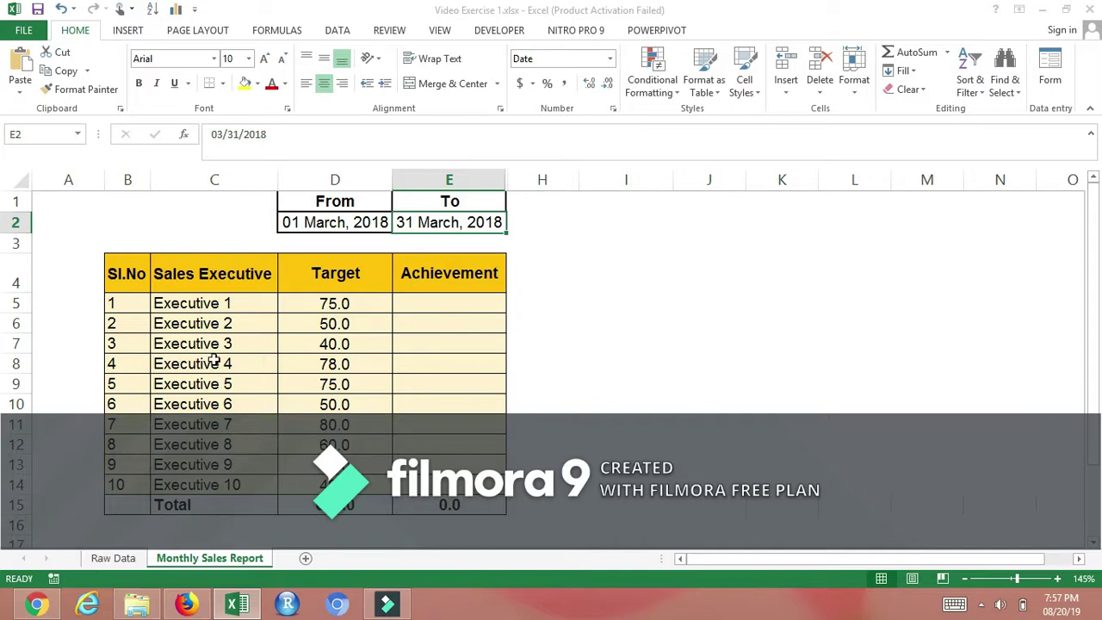
pyautogui.click(231, 303)
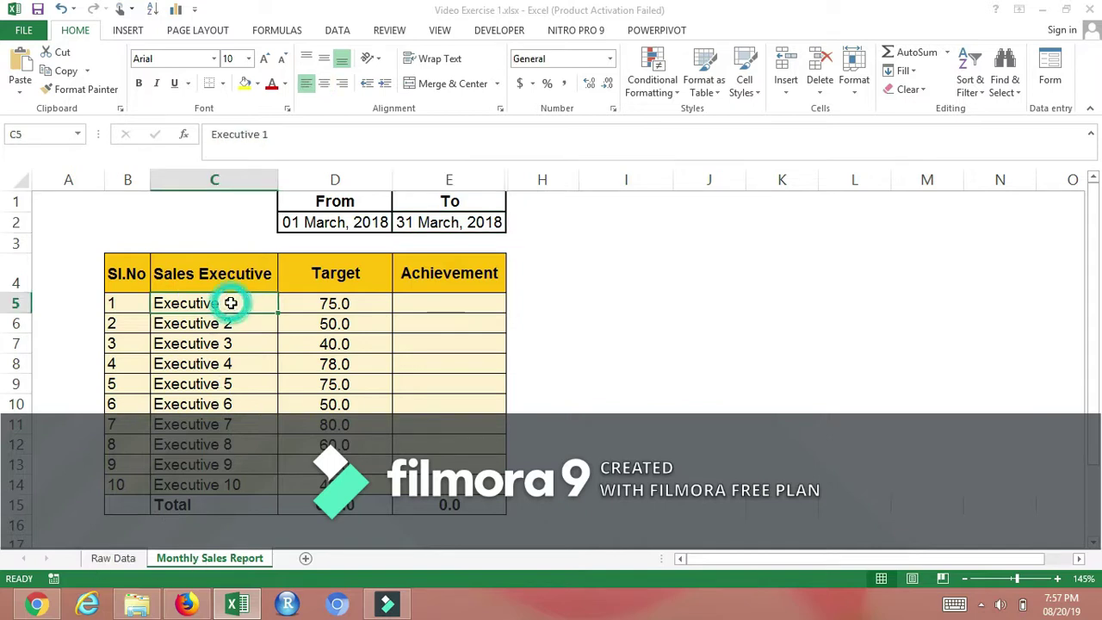
pyautogui.click(444, 307)
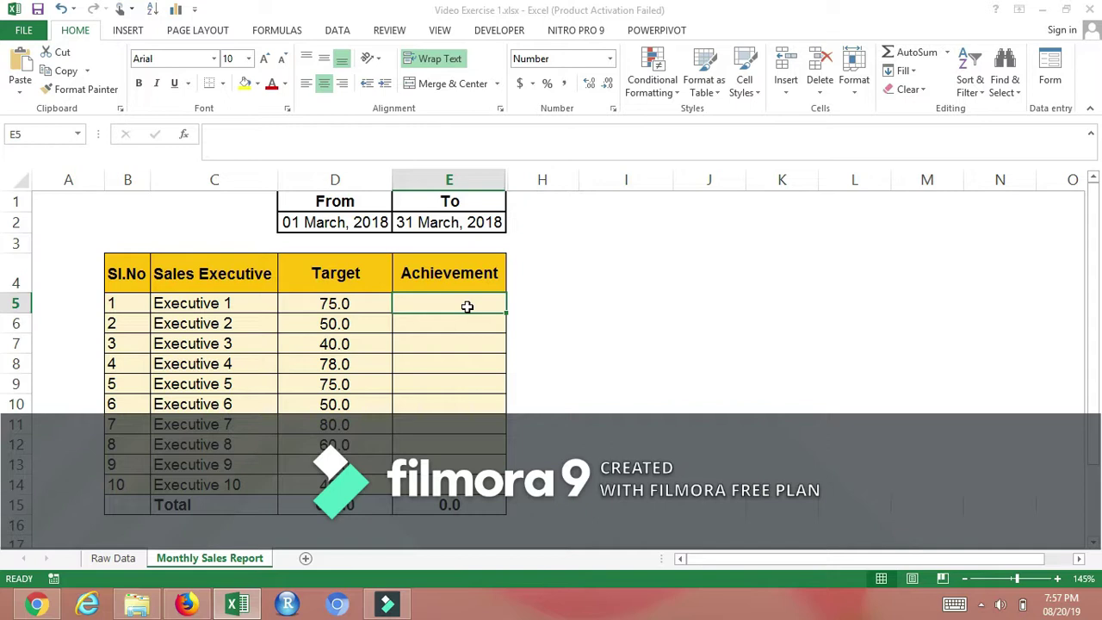
# Step: Enter =sumifs( in E5 and go to the Raw Data sheet for the sum range
pyautogui.write('=s')
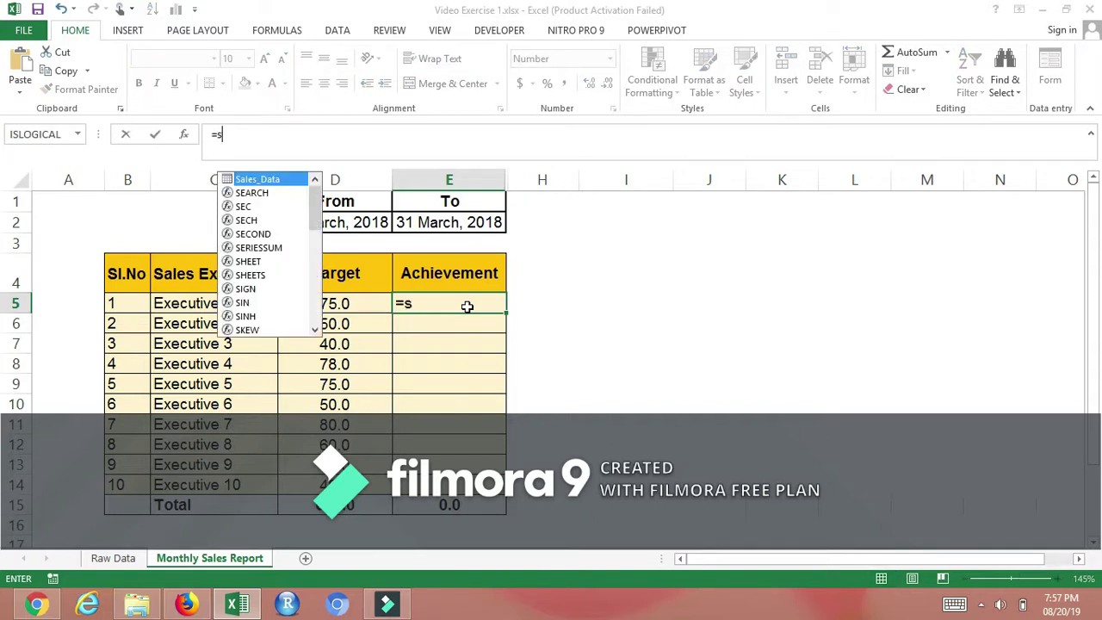
pyautogui.write('umifs')
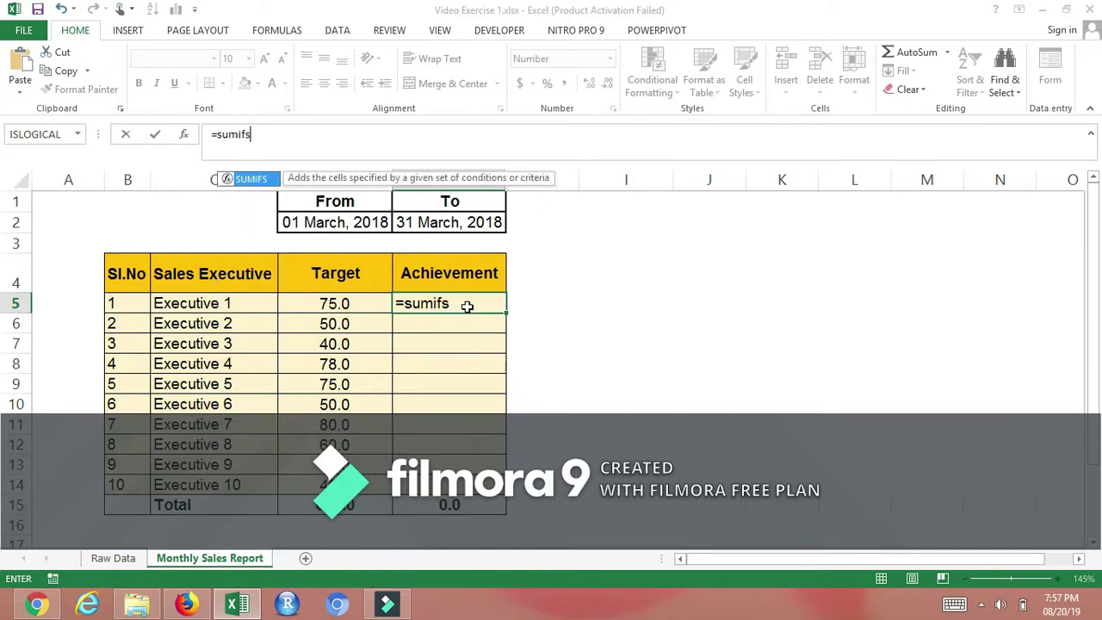
pyautogui.write('(')
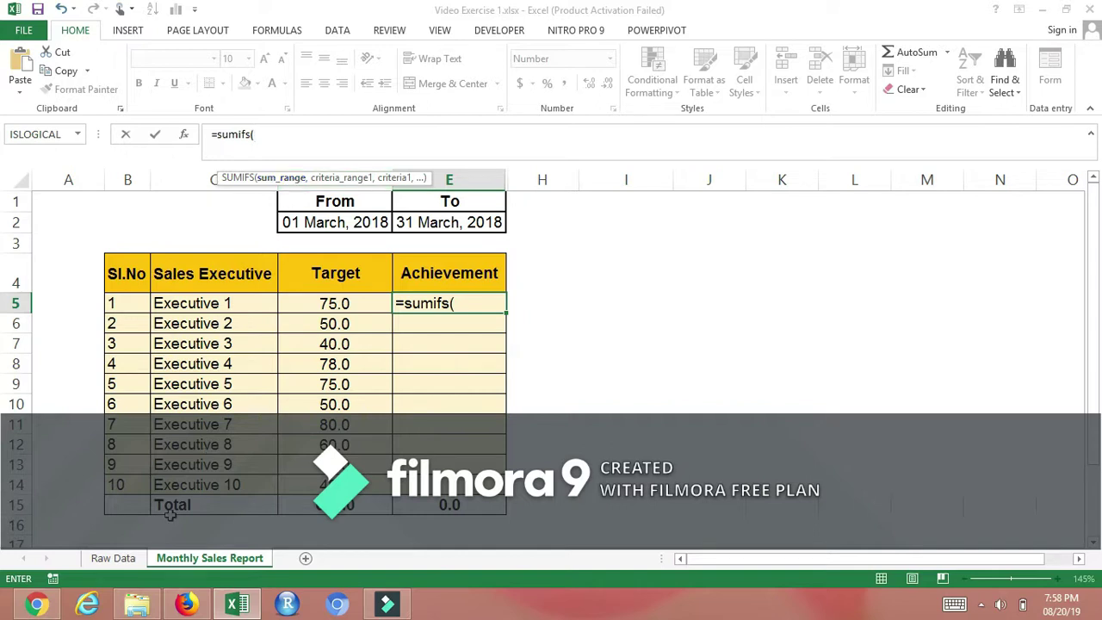
pyautogui.click(113, 558)
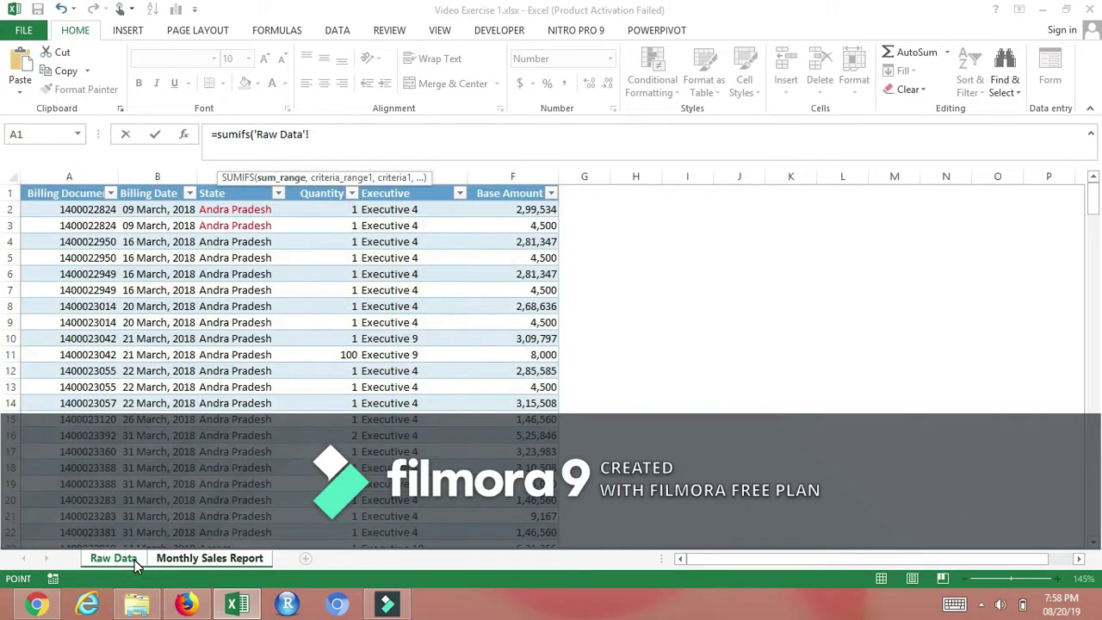
# Step: Use the Sales_Data Base Amount column as sum range and the Executive column as criteria range
pyautogui.click(508, 205)
pyautogui.hotkey('ctrl', 'shift', 'Down')
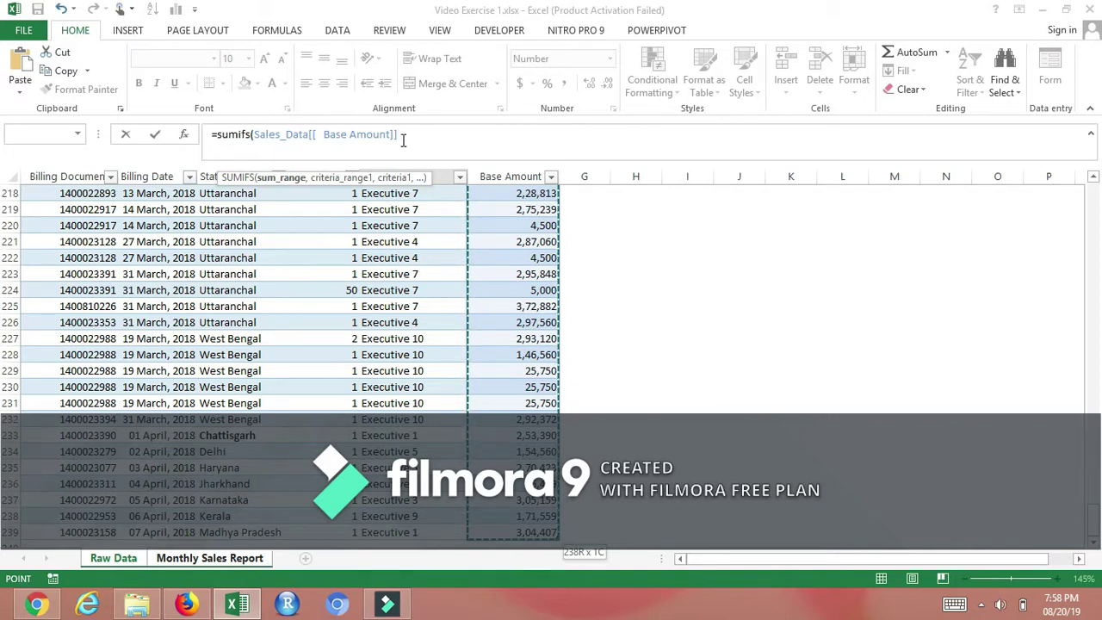
pyautogui.write(',')
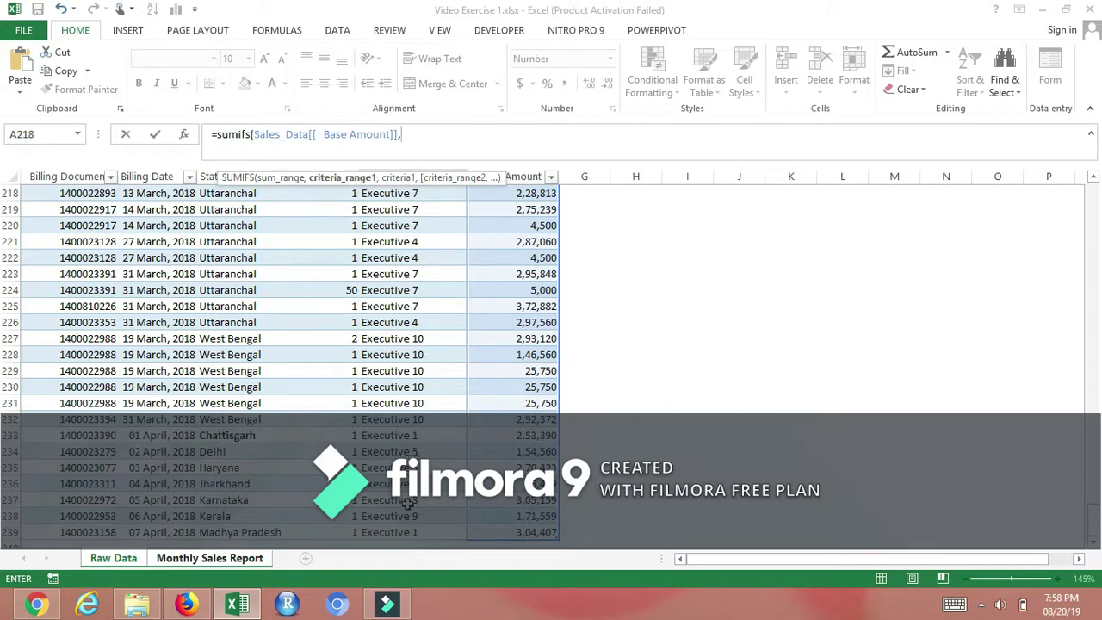
pyautogui.click(409, 533)
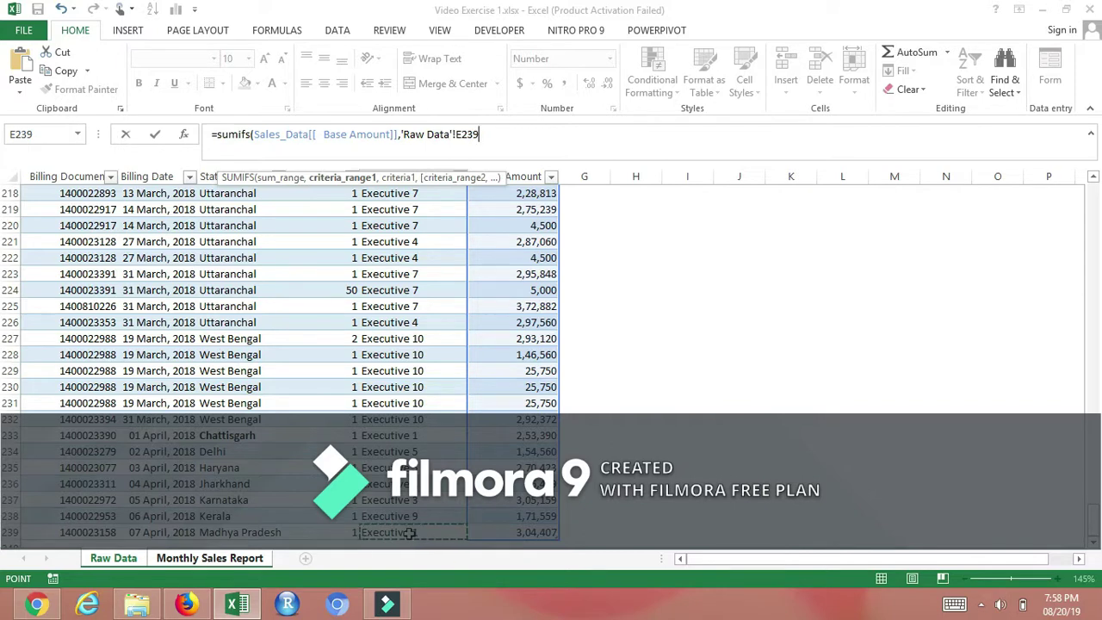
pyautogui.hotkey('ctrl', 'shift', 'Up')
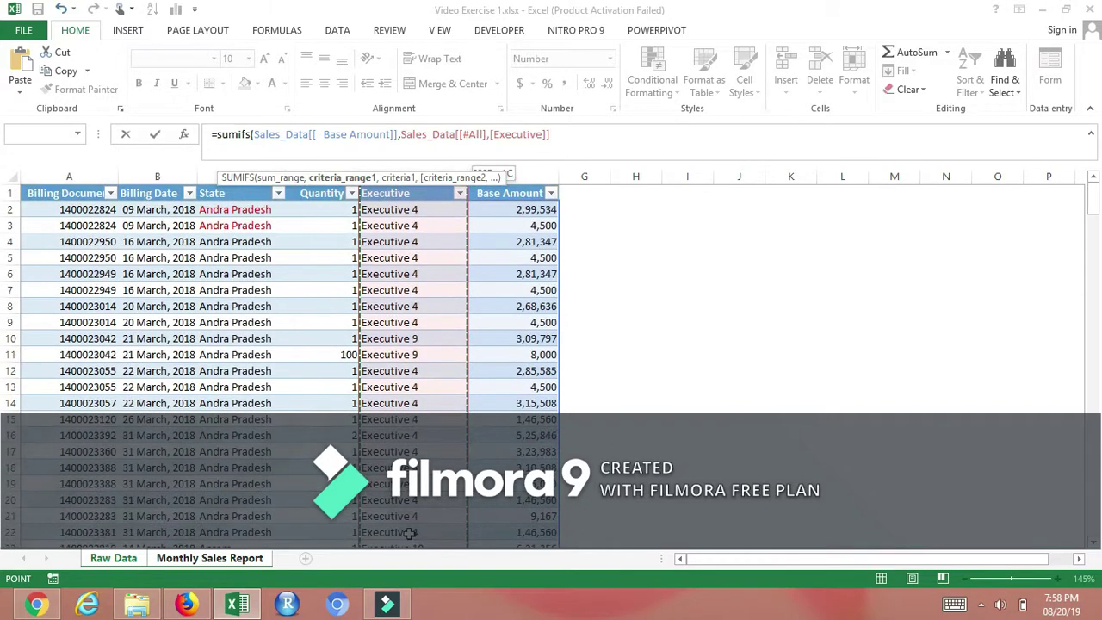
pyautogui.hotkey('shift', 'Down')
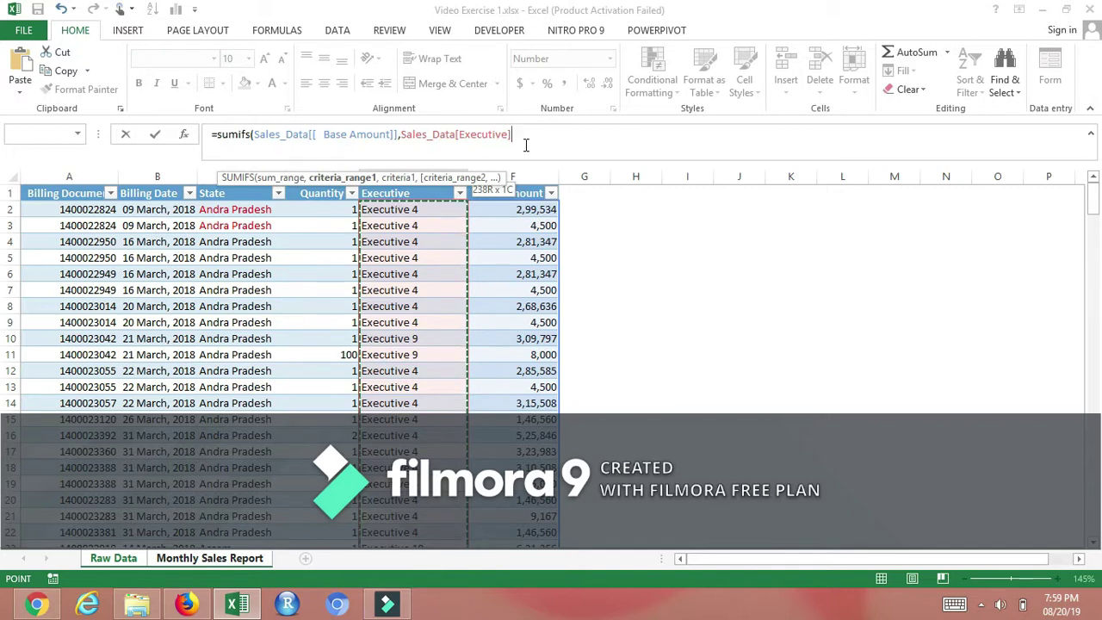
pyautogui.write(',')
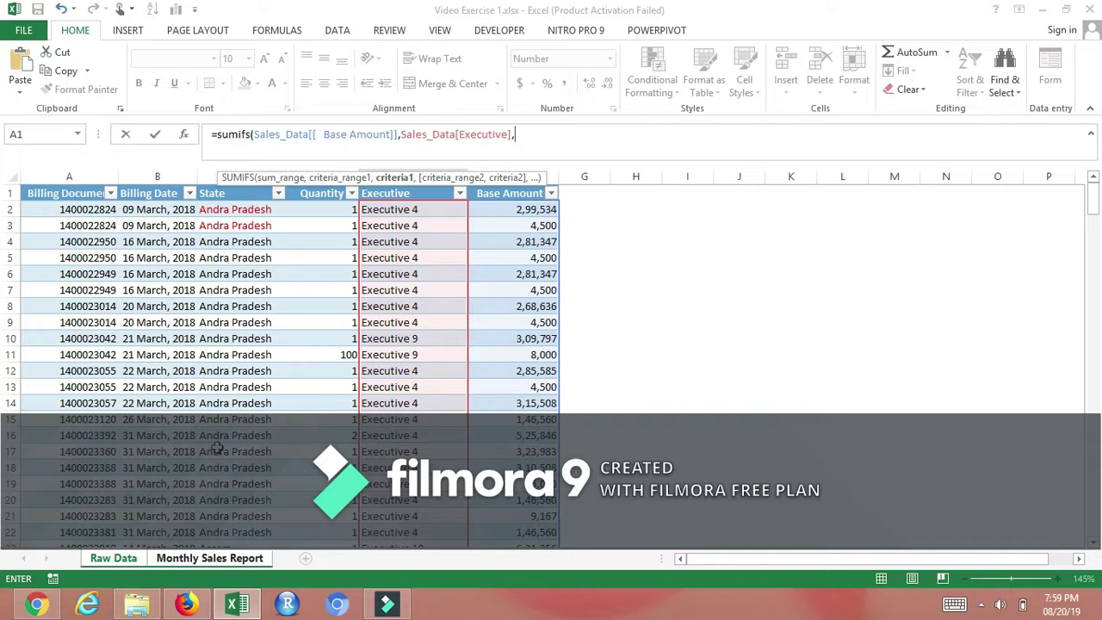
pyautogui.click(205, 562)
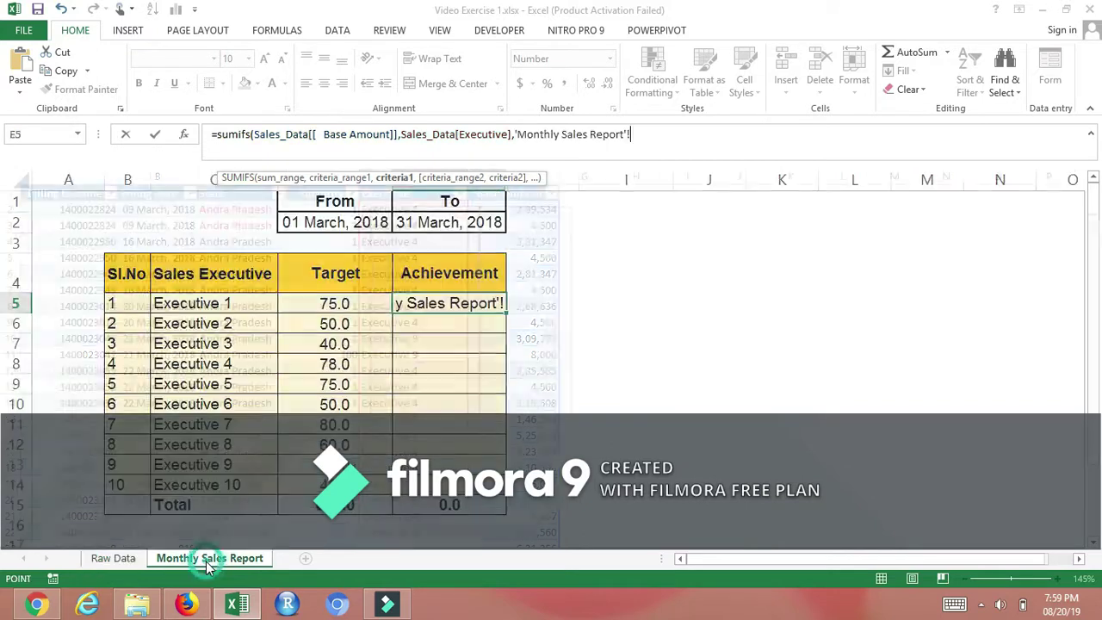
# Step: Take C5 as the criterion, divide by 100000 and commit, giving Executive 1 69.8 lakhs
pyautogui.click(209, 305)
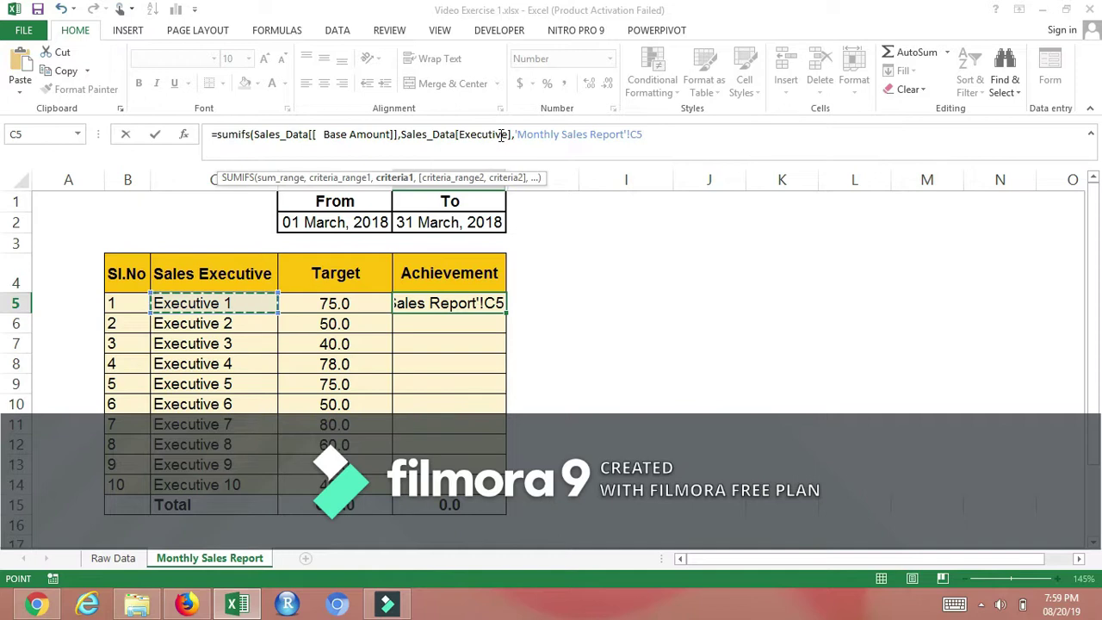
pyautogui.write(')')
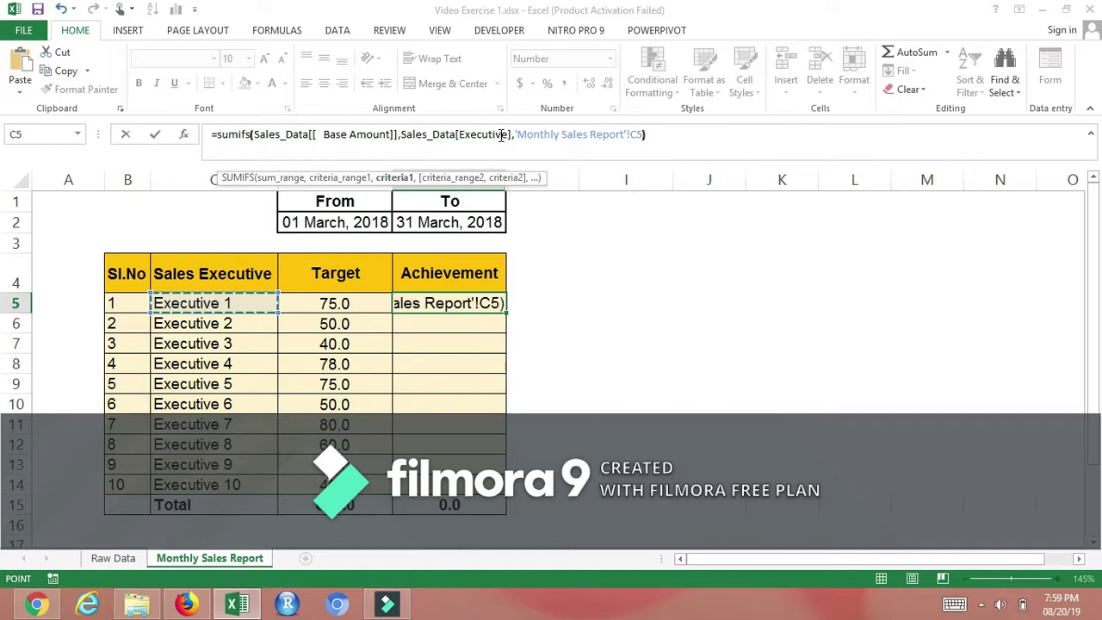
pyautogui.write('/10')
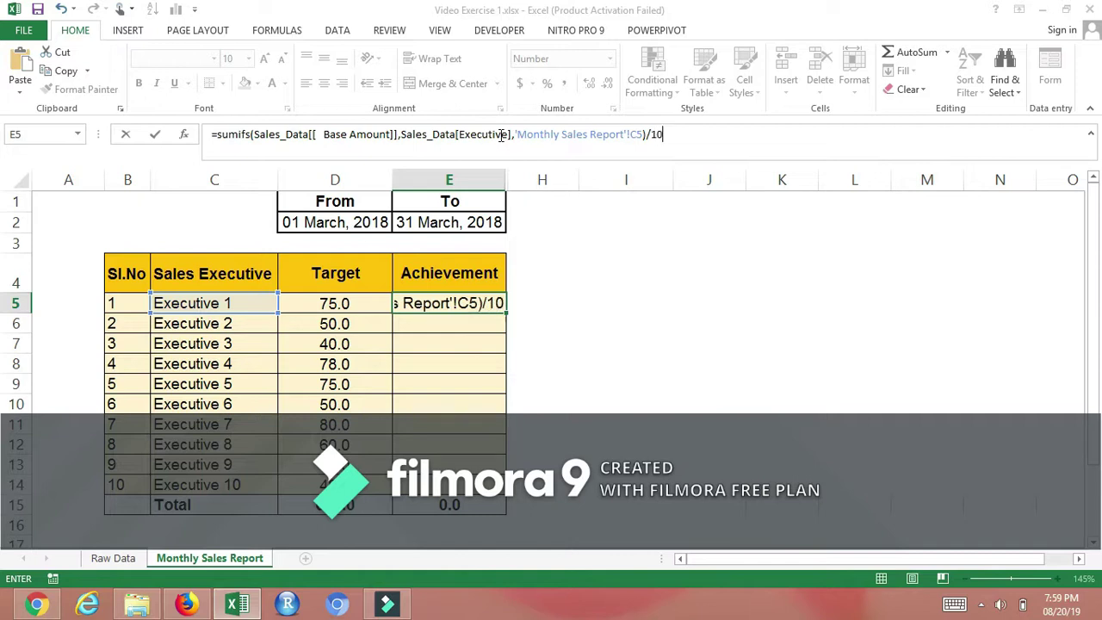
pyautogui.write('0000')
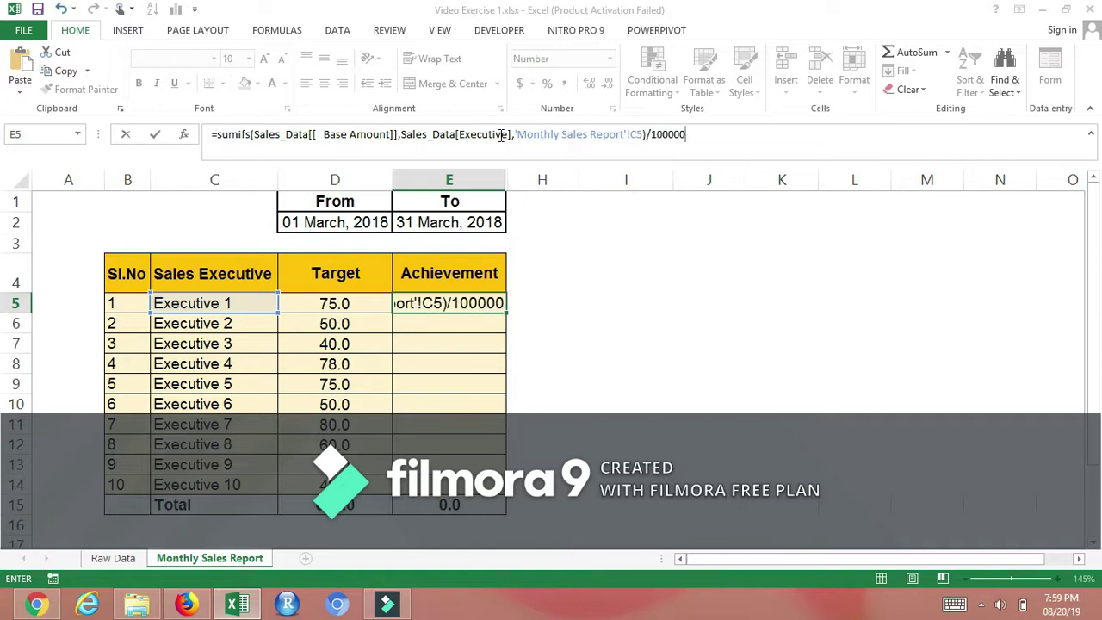
pyautogui.press('Return')
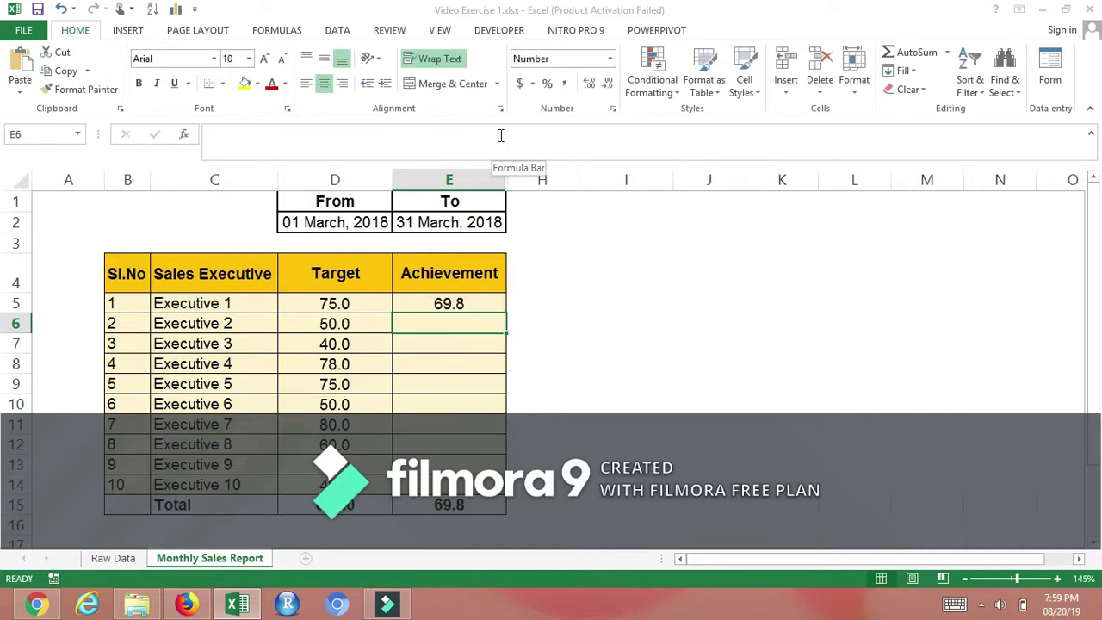
# Step: Filter Raw Data to Executive 1 and select its base amounts to confirm the 69,80,221 total
pyautogui.click(125, 560)
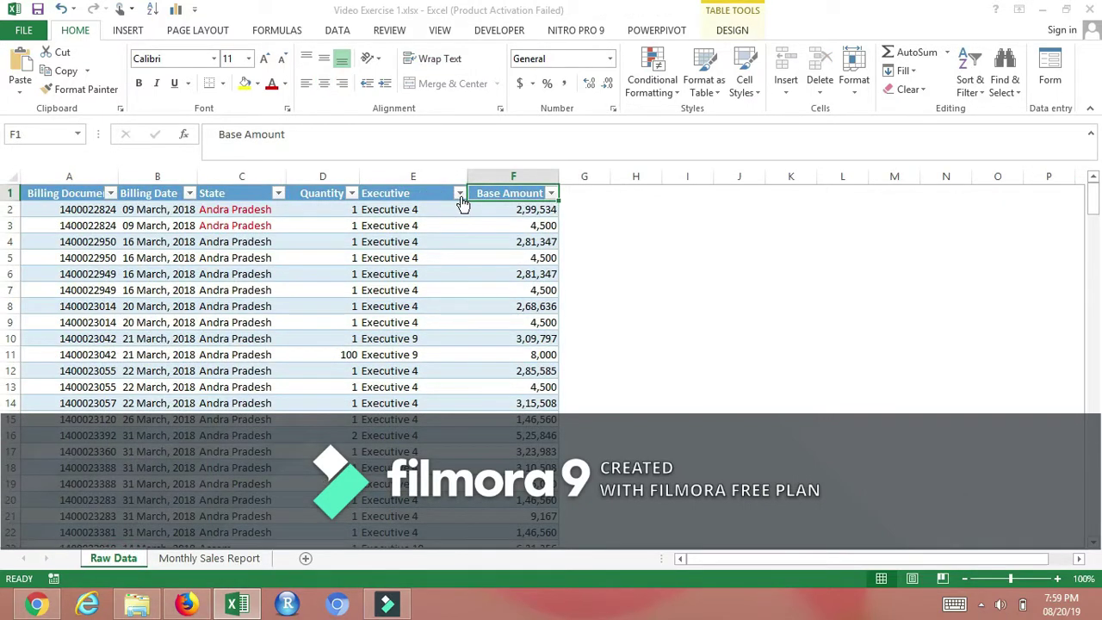
pyautogui.click(459, 194)
pyautogui.click(345, 351)
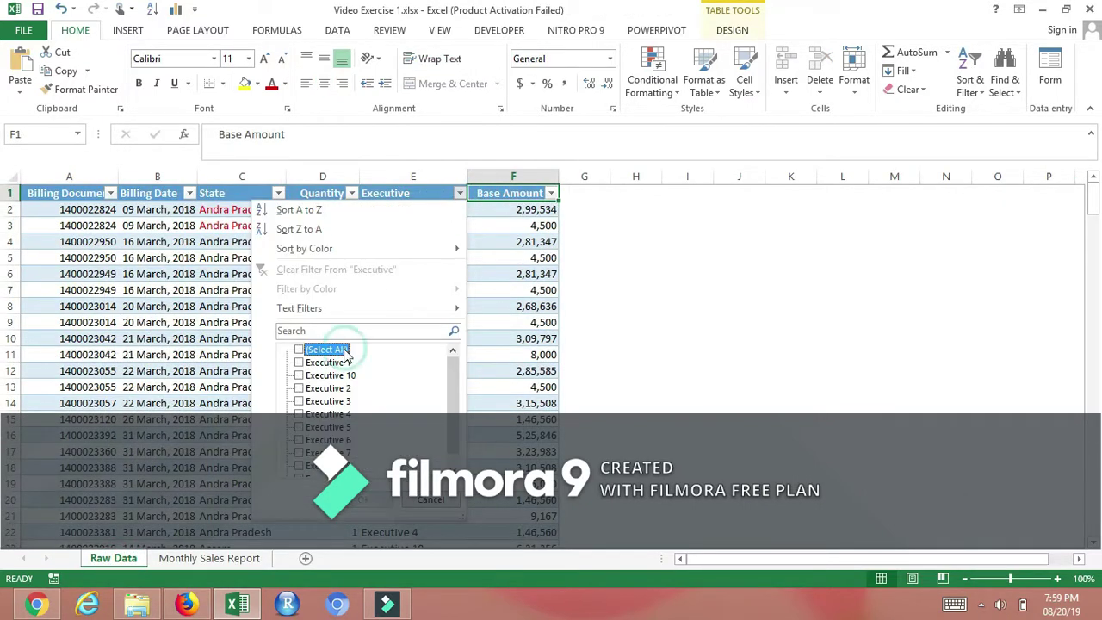
pyautogui.click(341, 363)
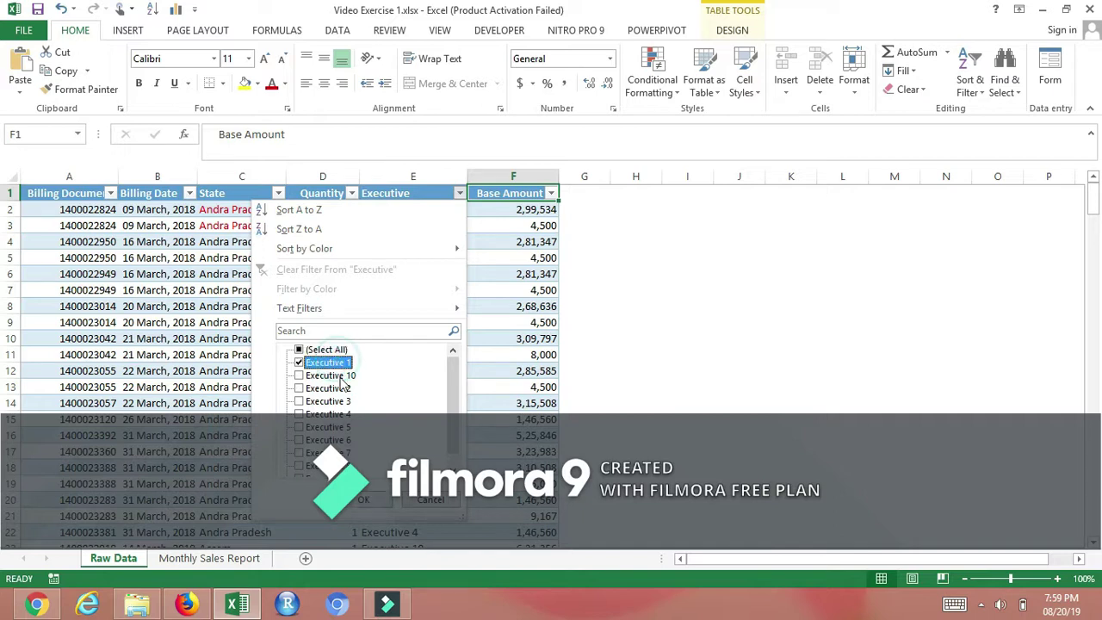
pyautogui.click(367, 498)
pyautogui.click(517, 209)
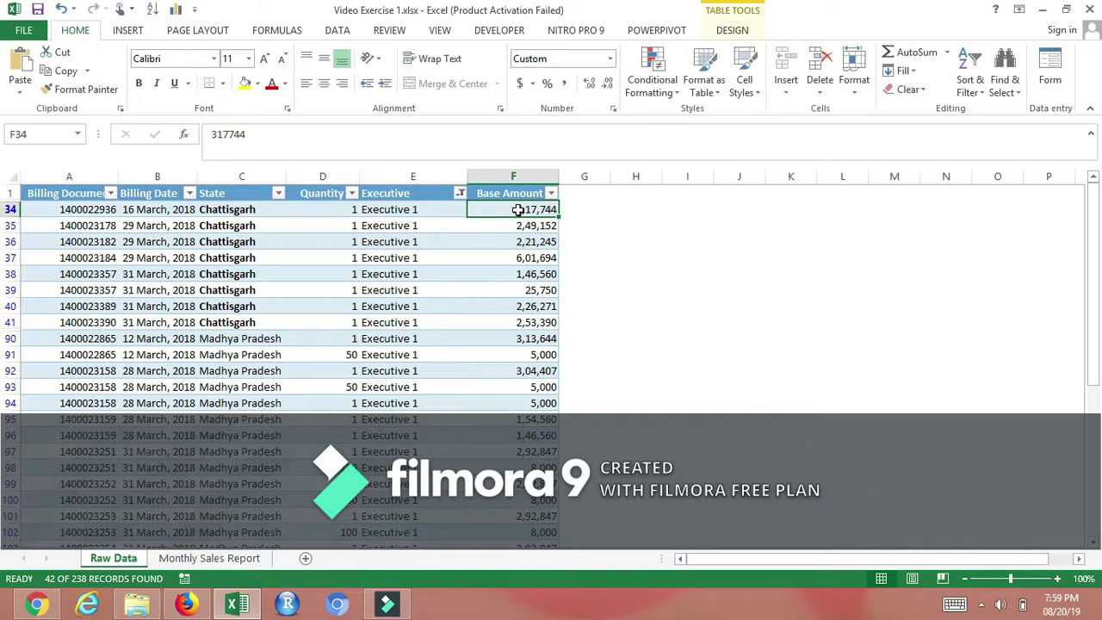
pyautogui.hotkey('ctrl', 'shift', 'Down')
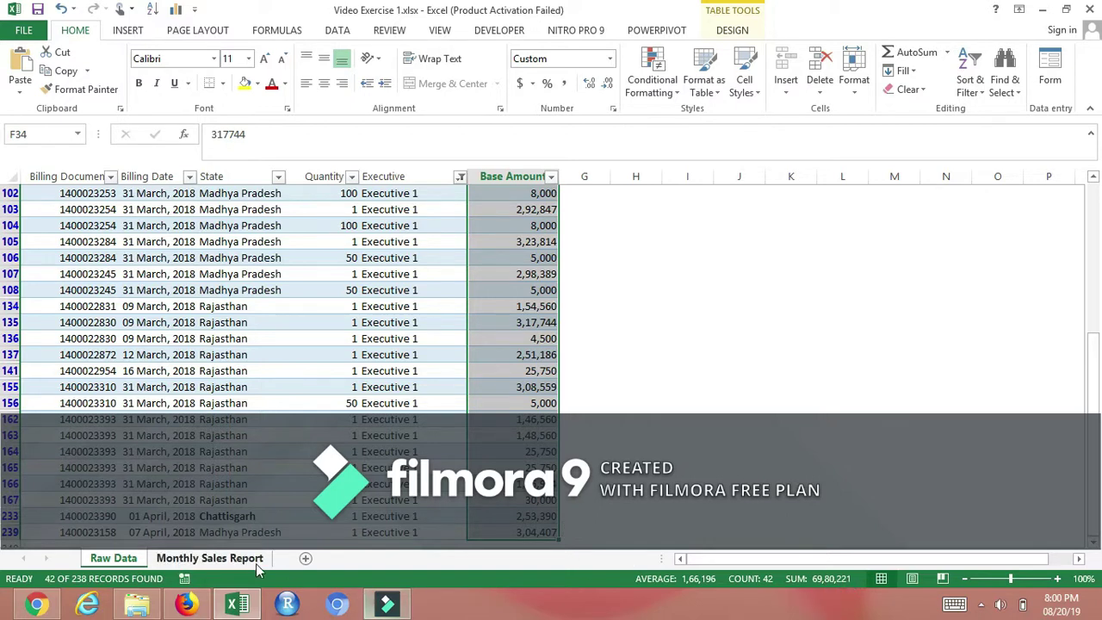
# Step: Paste Executive 1's Achievement formula into E6:E14 for Executives 2–10, bringing the total to 445.3
pyautogui.click(210, 558)
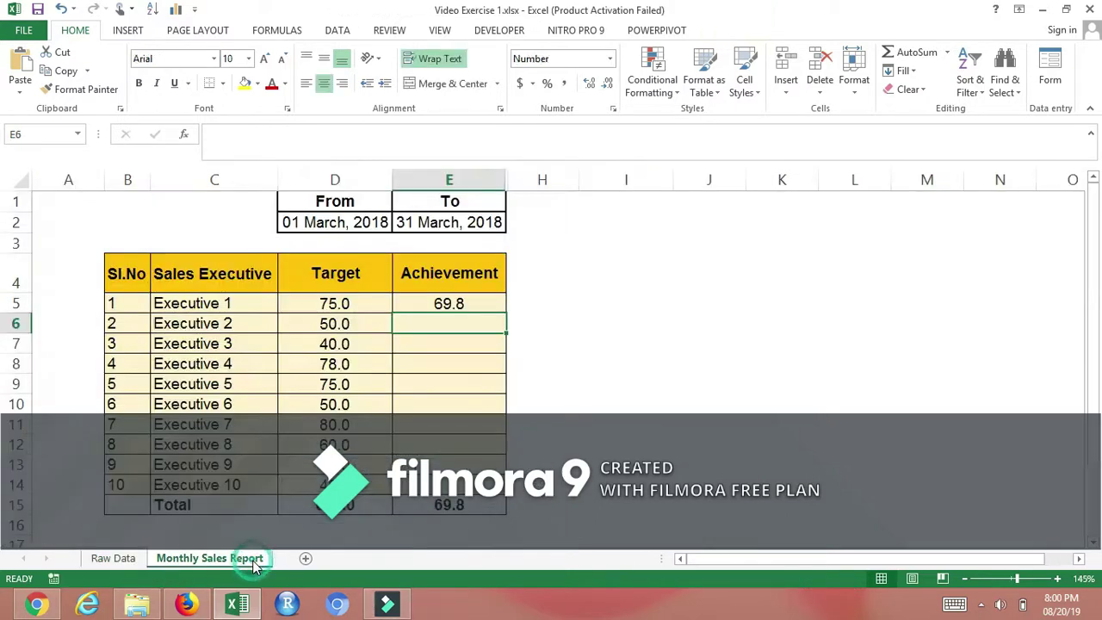
pyautogui.click(462, 303)
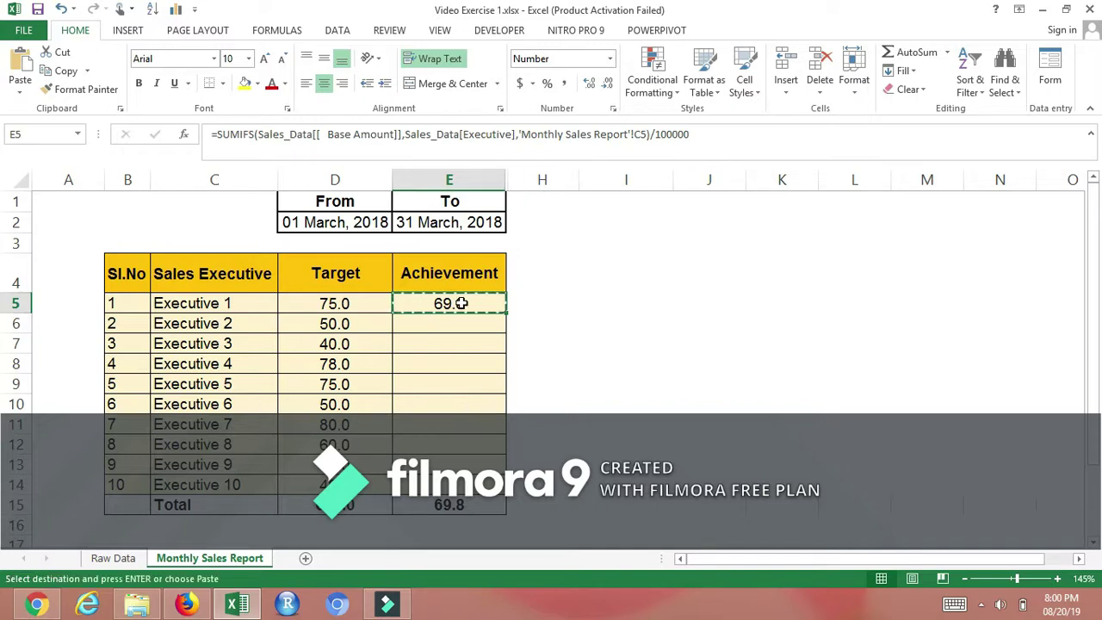
pyautogui.press('Down')
pyautogui.hotkey('shift', 'Down')
pyautogui.hotkey('shift', 'Down')
pyautogui.hotkey('shift', 'Down')
pyautogui.hotkey('shift', 'Down')
pyautogui.hotkey('shift', 'Down')
pyautogui.hotkey('shift', 'Down')
pyautogui.hotkey('shift', 'Down')
pyautogui.hotkey('shift', 'Down')
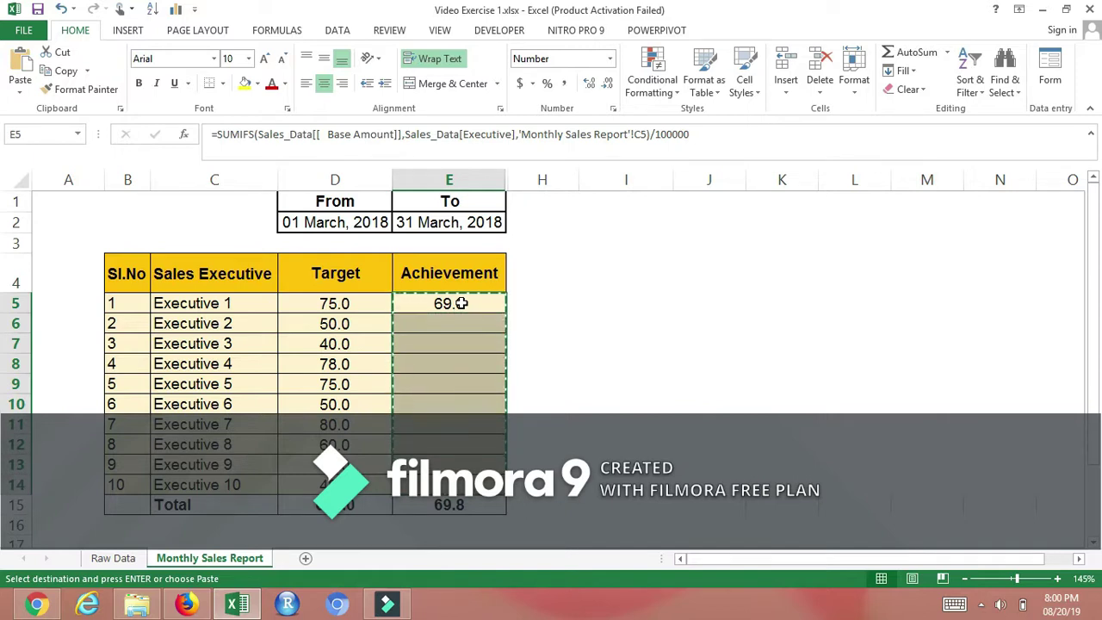
pyautogui.click(463, 303)
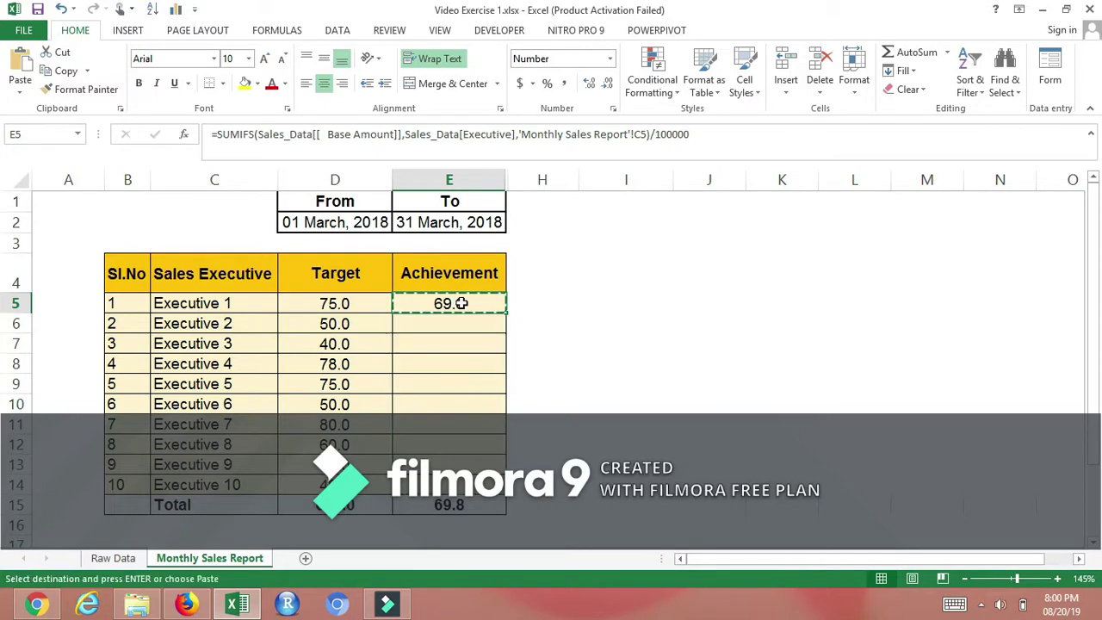
pyautogui.hotkey('shift', 'Down')
pyautogui.hotkey('shift', 'Down')
pyautogui.hotkey('shift', 'Down')
pyautogui.hotkey('shift', 'Down')
pyautogui.hotkey('shift', 'Down')
pyautogui.hotkey('shift', 'Down')
pyautogui.hotkey('shift', 'Down')
pyautogui.hotkey('shift', 'Down')
pyautogui.hotkey('shift', 'Down')
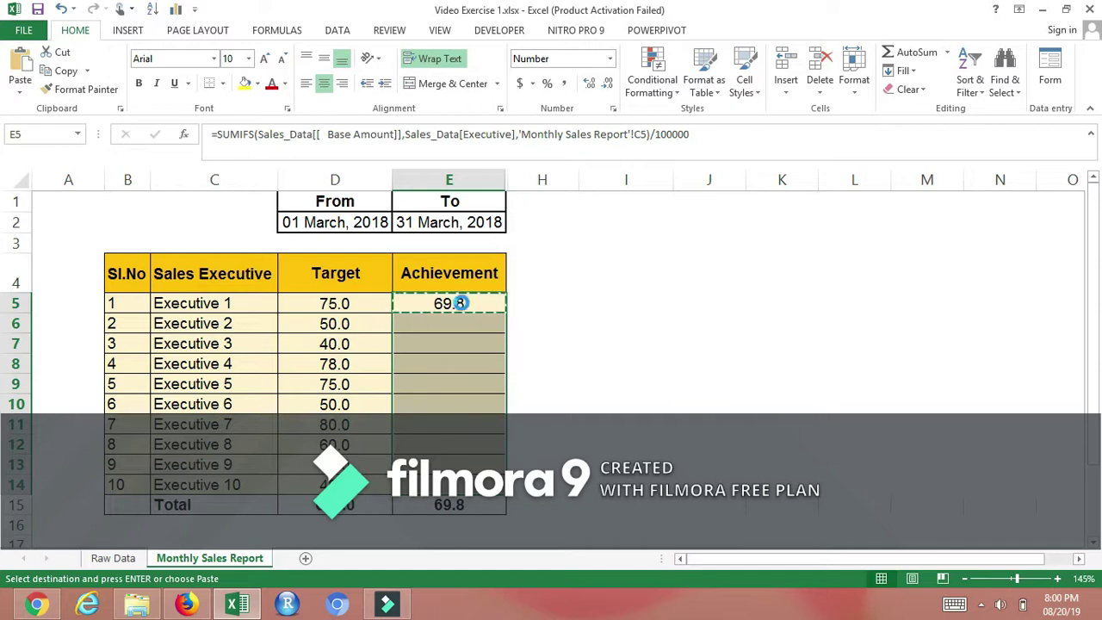
pyautogui.hotkey('ctrl', 'v')
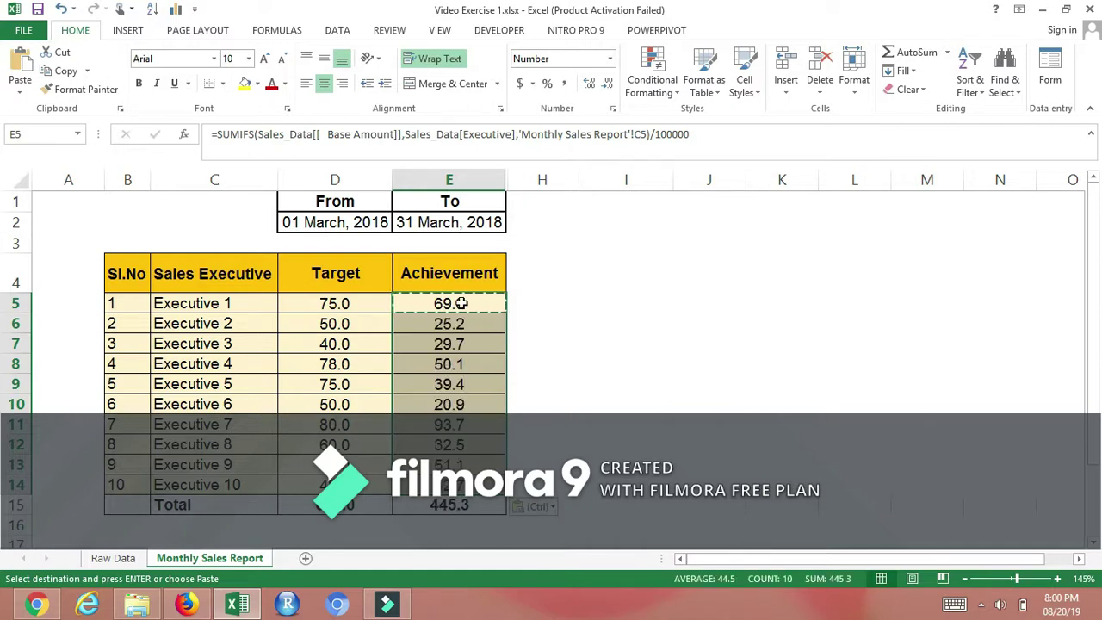
pyautogui.click(452, 345)
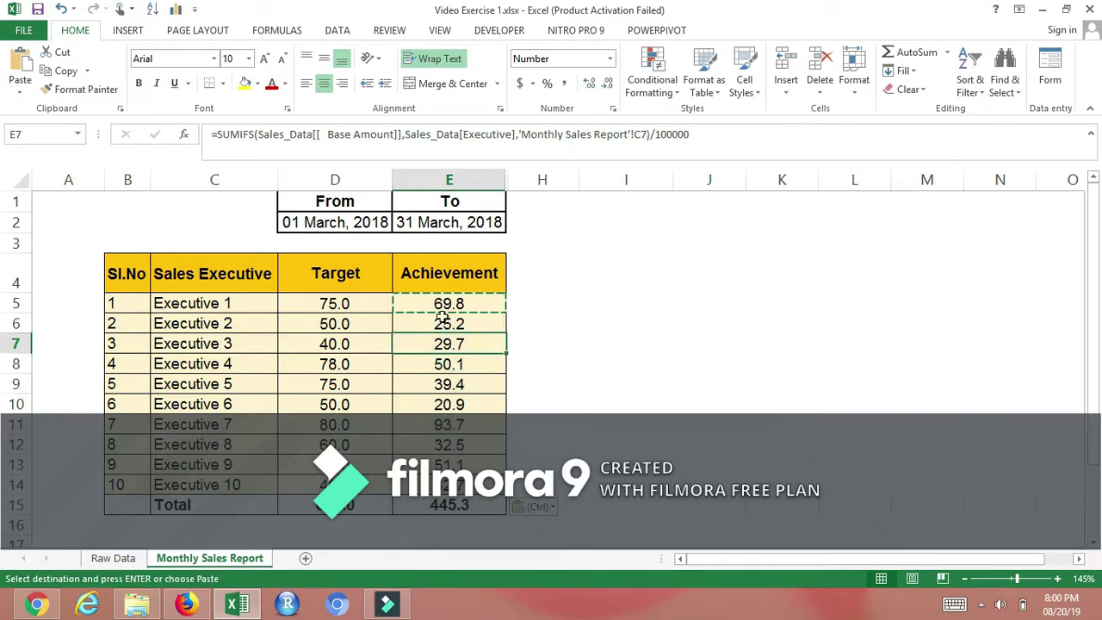
pyautogui.click(459, 308)
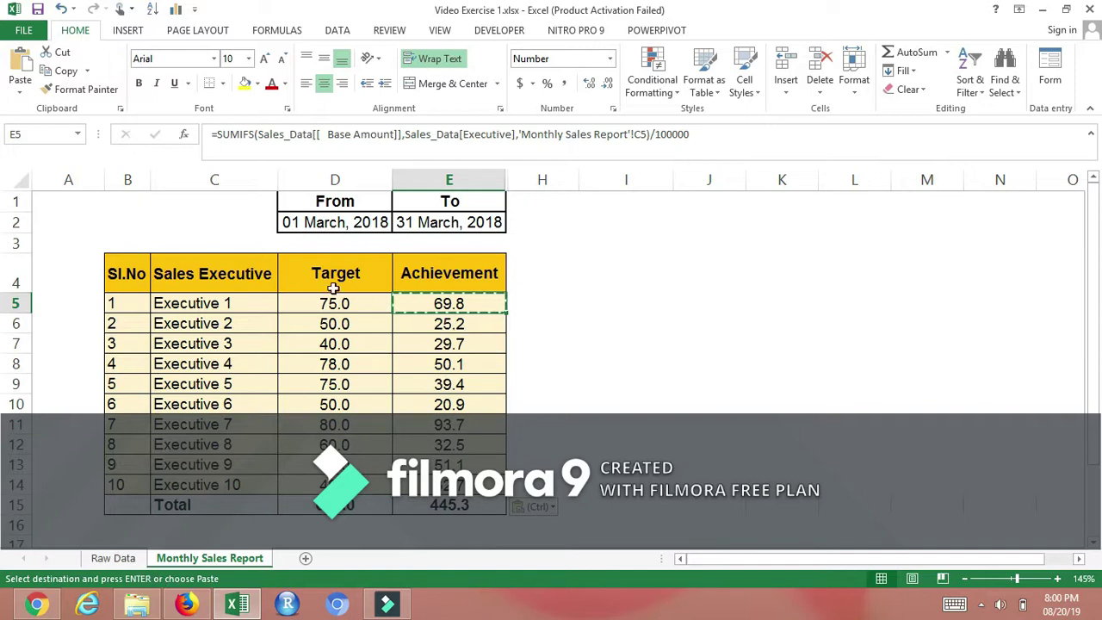
pyautogui.click(112, 558)
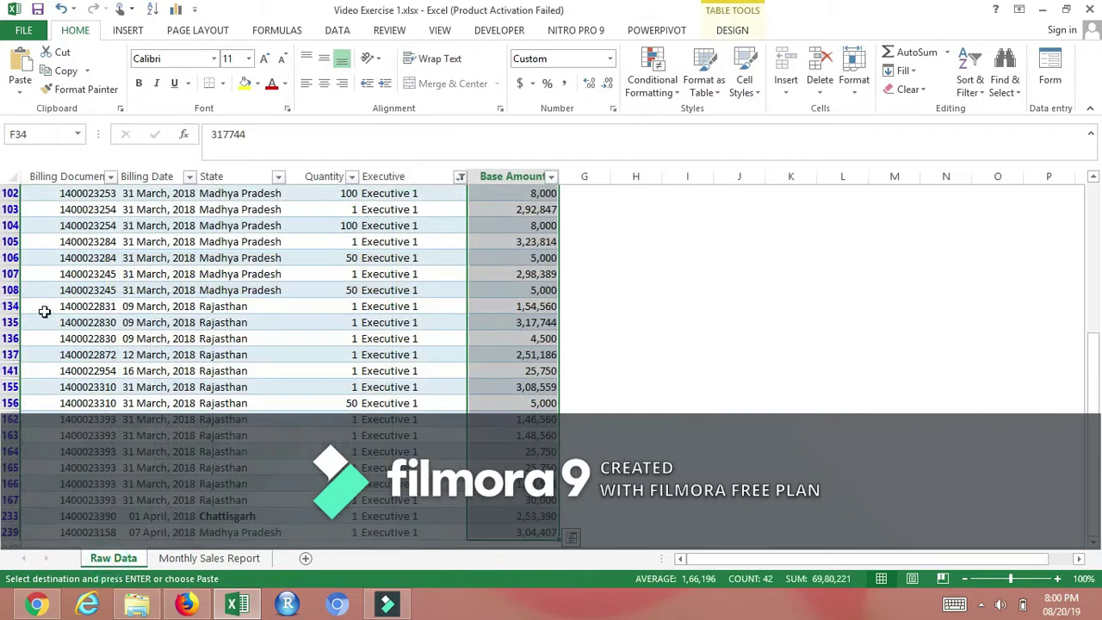
pyautogui.click(97, 342)
pyautogui.hotkey('ctrl', 'Home')
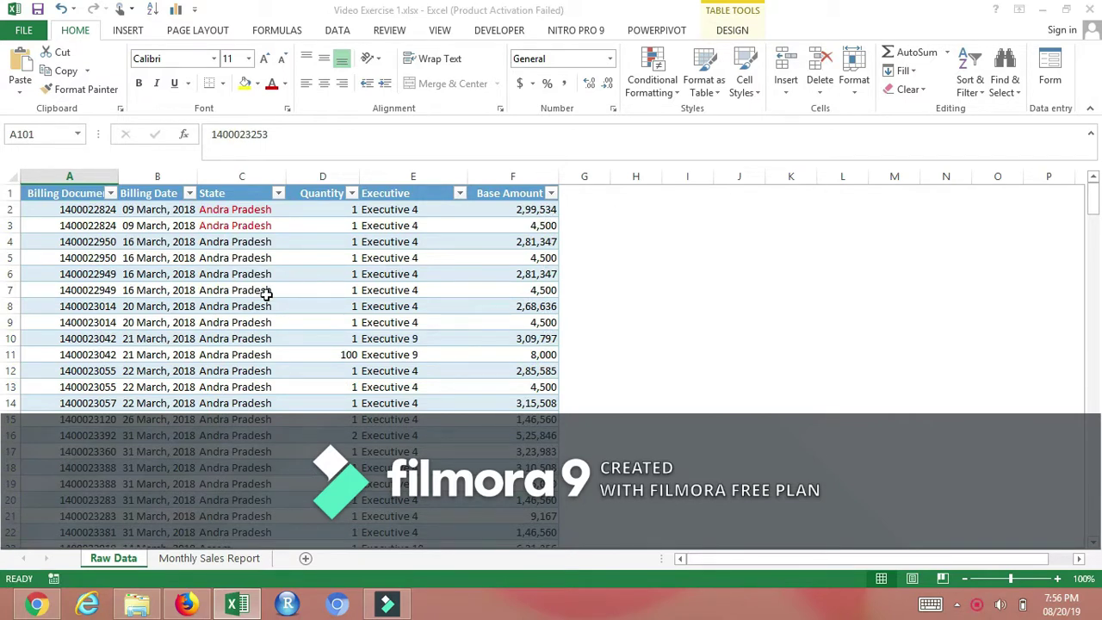
pyautogui.click(220, 482)
pyautogui.press('Up')
pyautogui.press('Up')
pyautogui.press('Up')
pyautogui.press('Up')
pyautogui.press('Up')
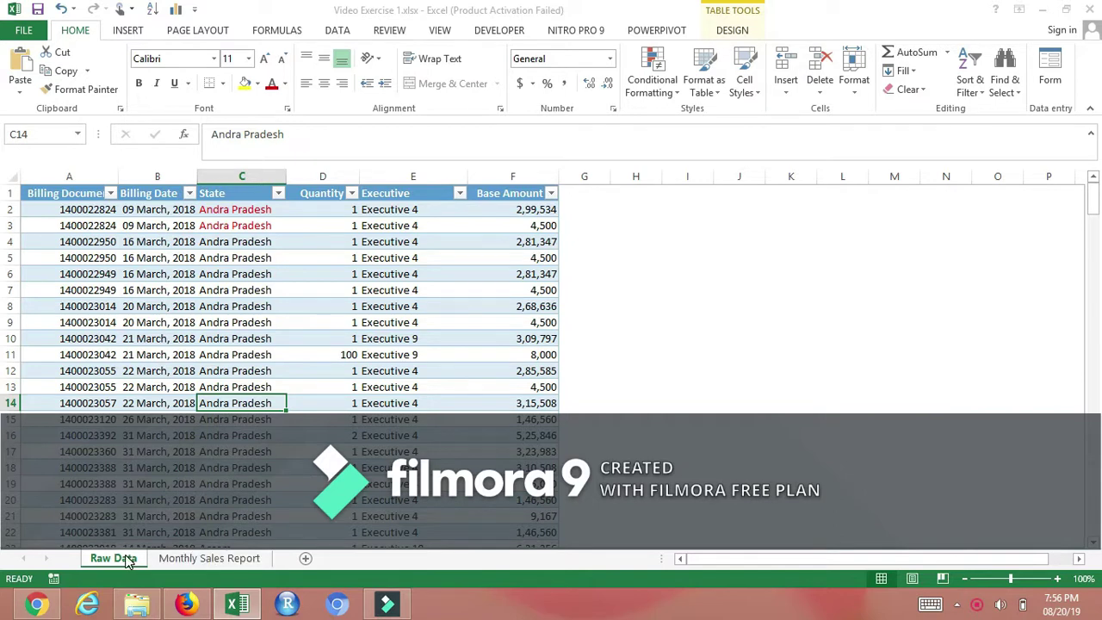
pyautogui.click(219, 559)
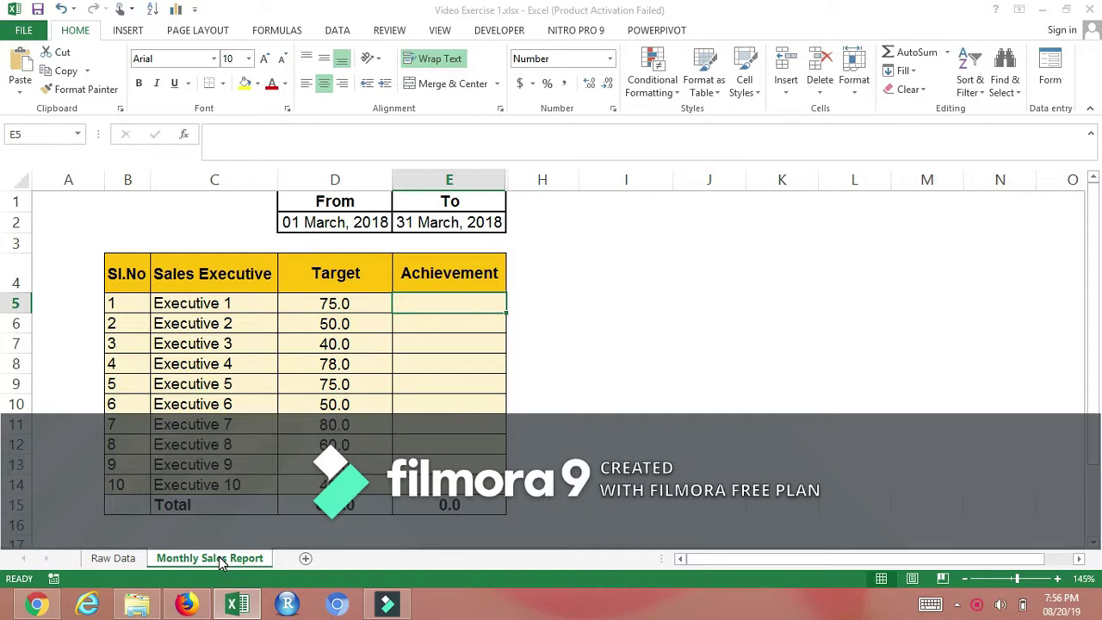
pyautogui.click(125, 560)
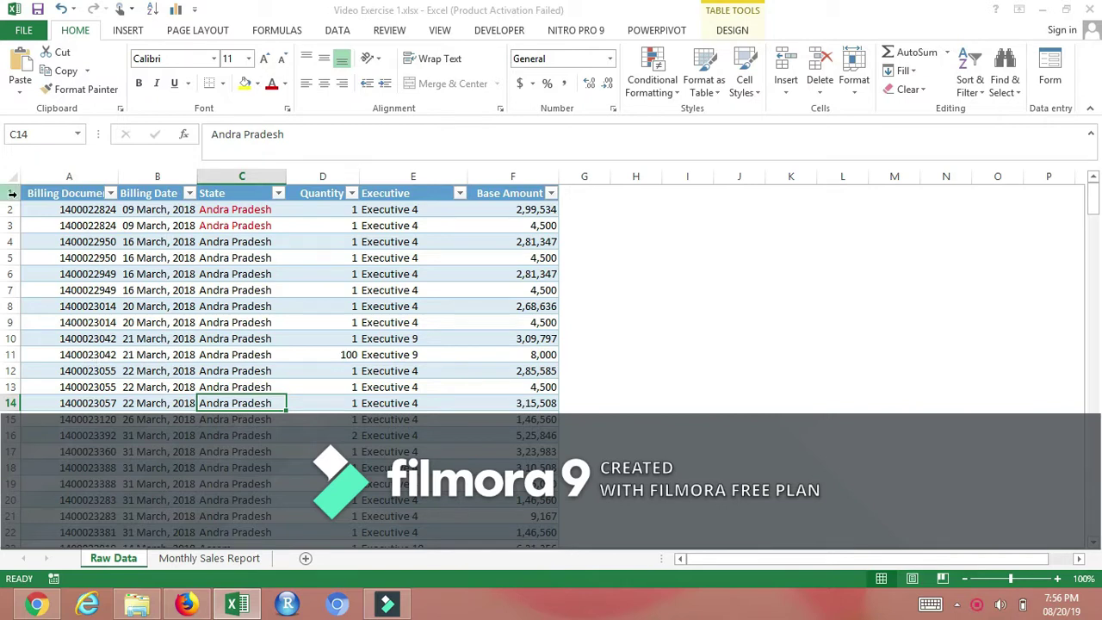
pyautogui.click(68, 209)
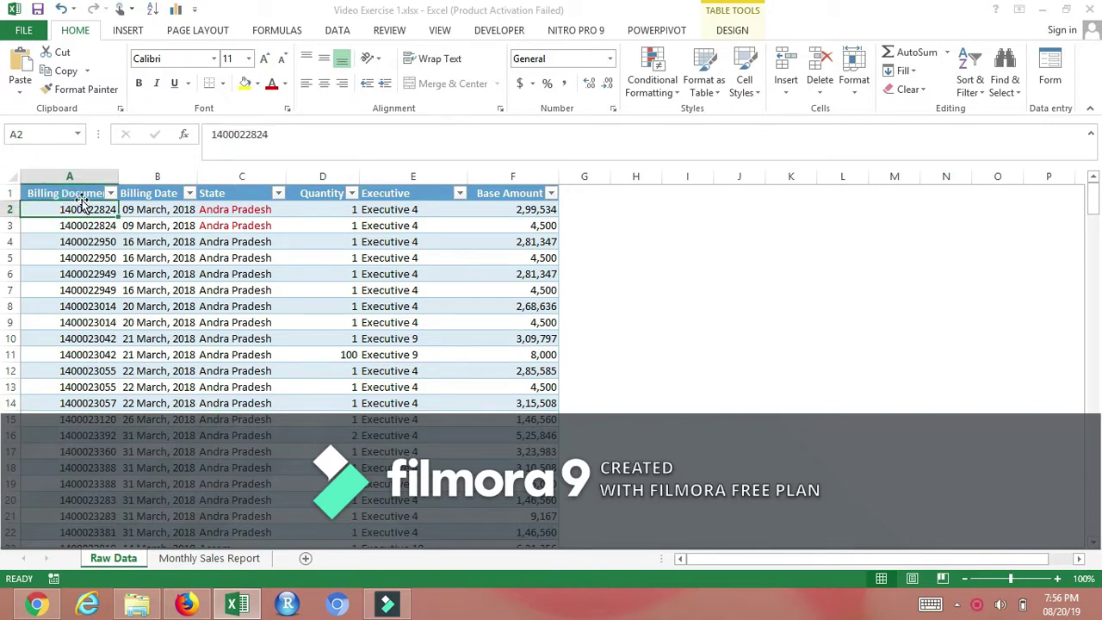
pyautogui.click(84, 193)
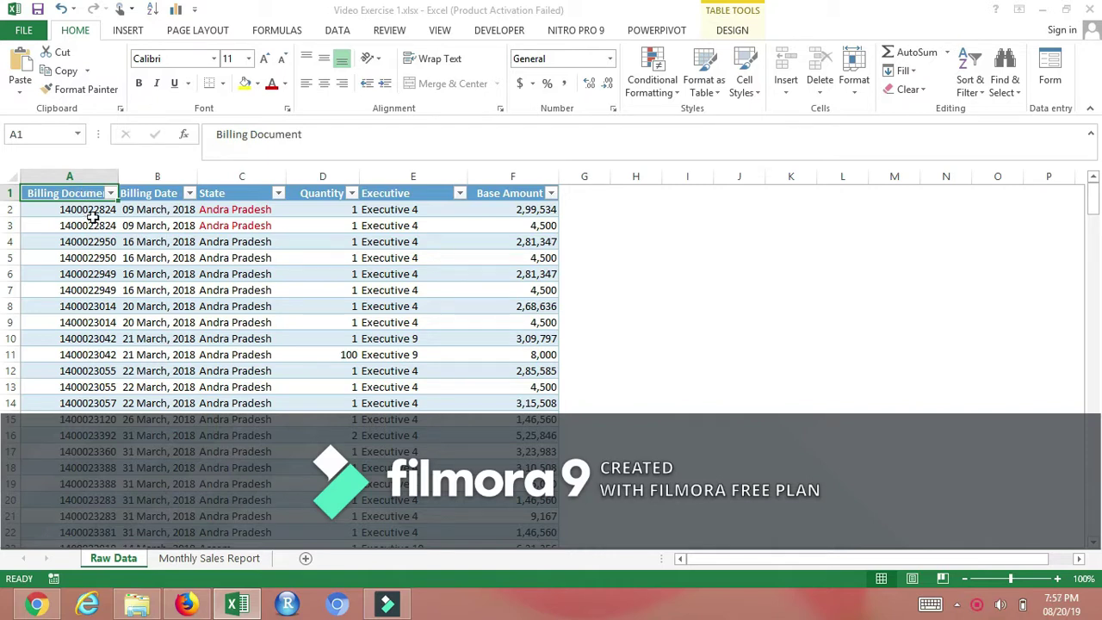
pyautogui.press('Right')
pyautogui.press('Right')
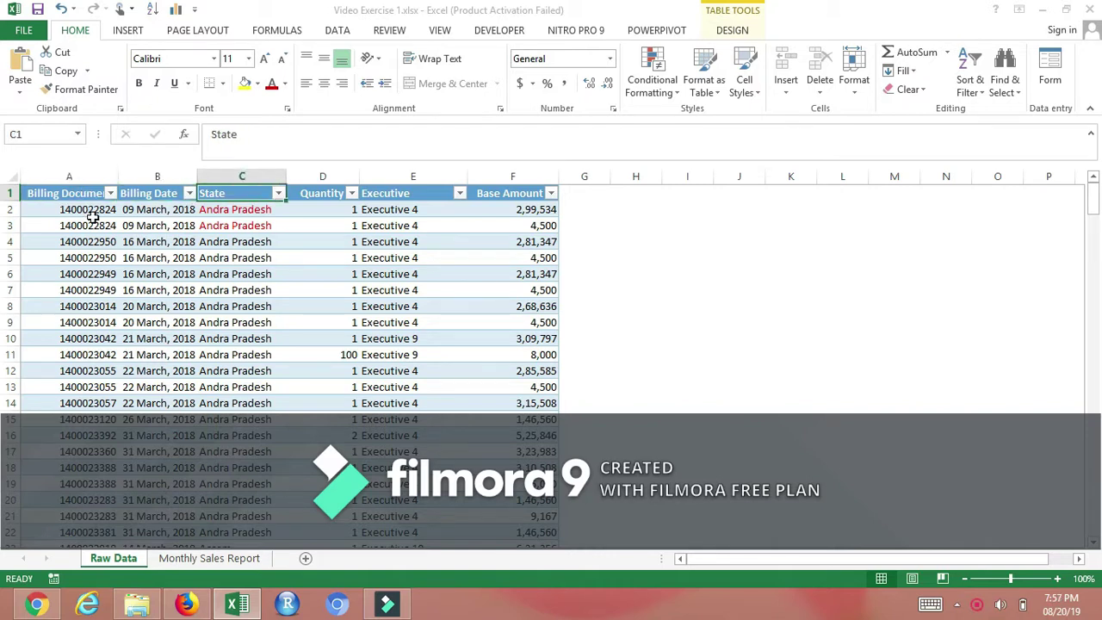
pyautogui.press('Right')
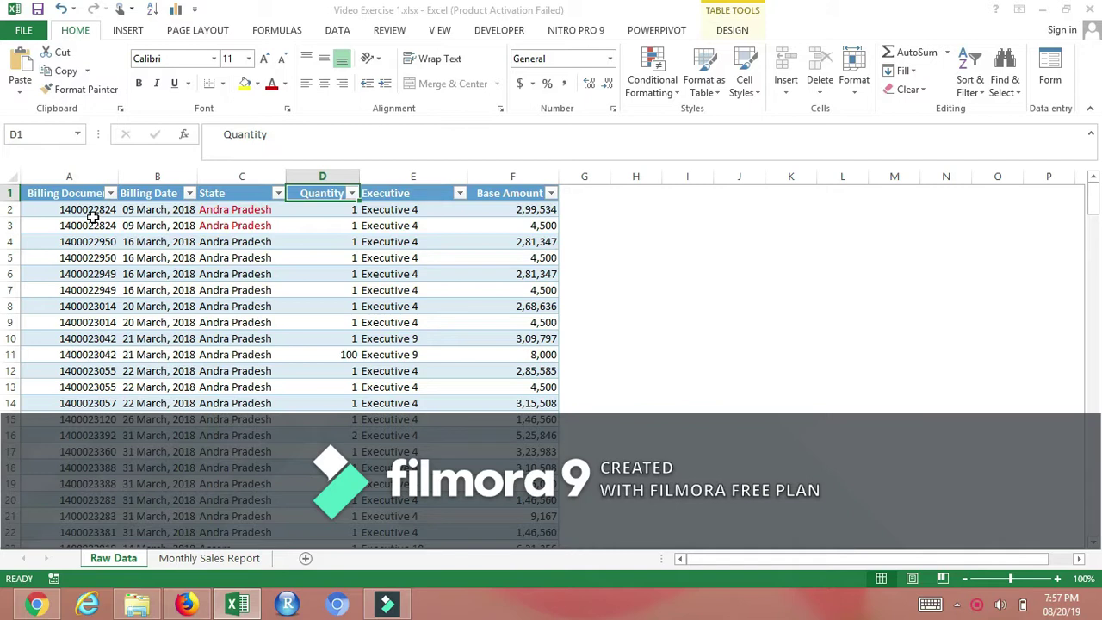
pyautogui.press('Right')
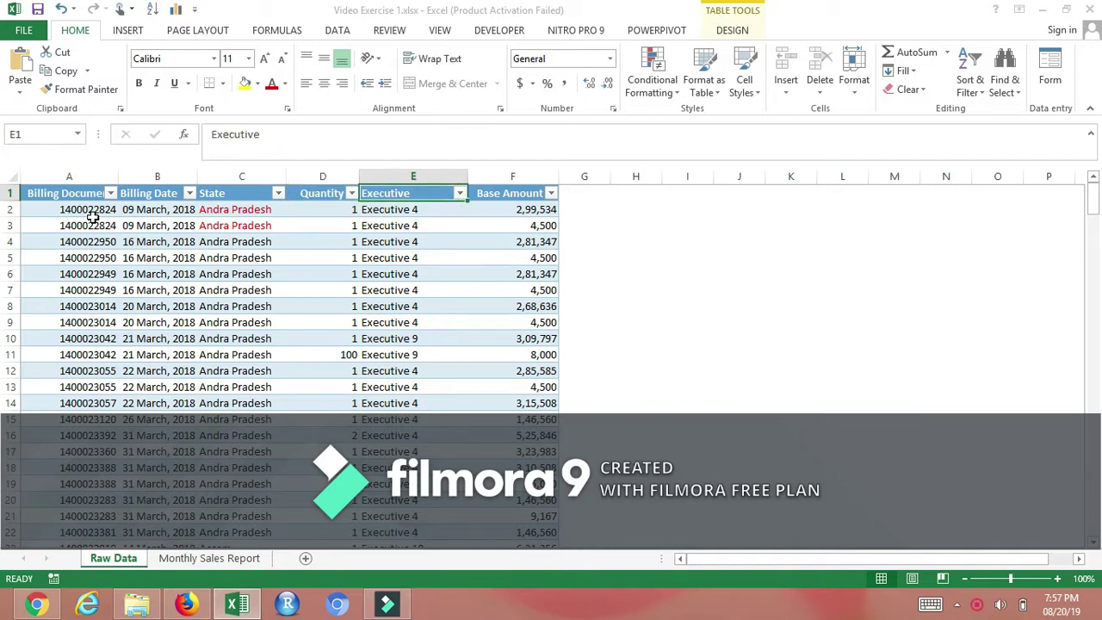
pyautogui.press('Right')
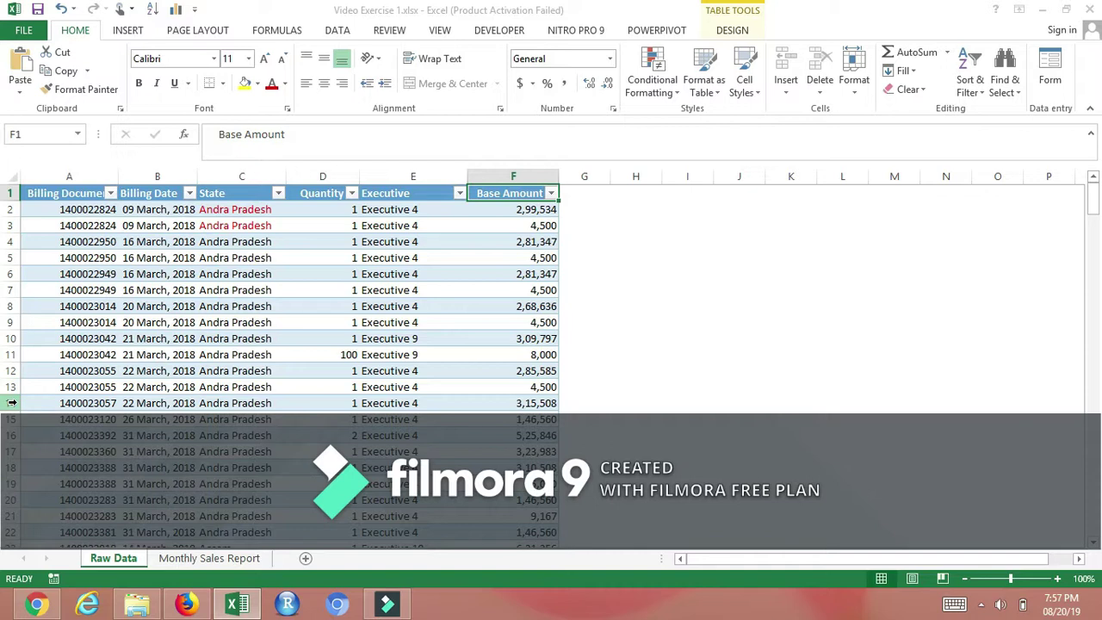
# Step: On Monthly Sales Report, check the end date and select Executive 1's empty Achievement cell E5
pyautogui.click(226, 559)
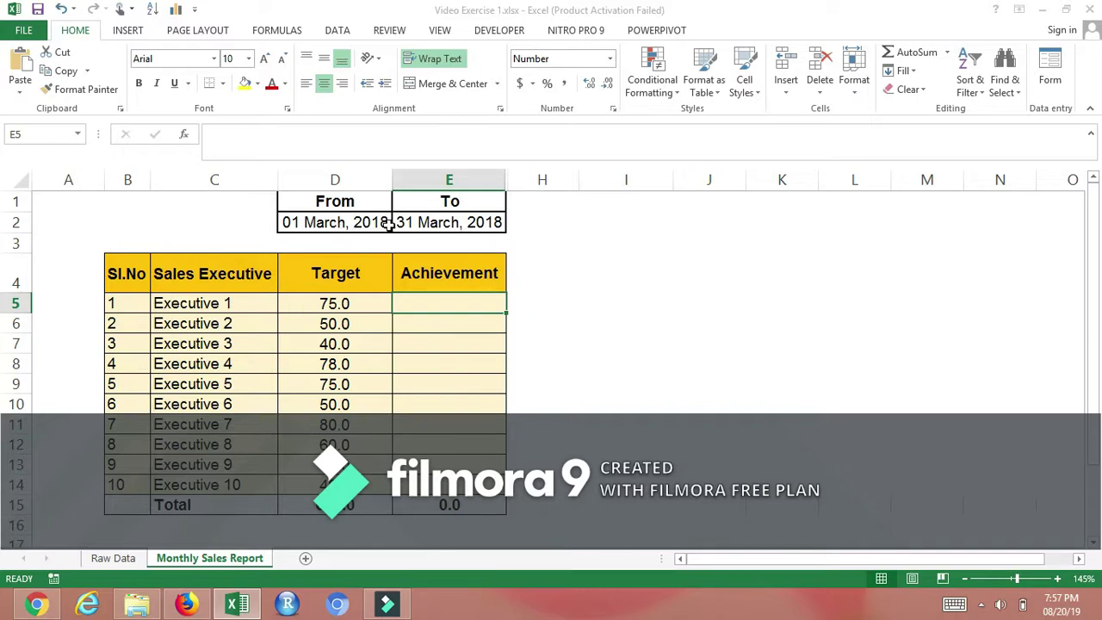
pyautogui.click(446, 224)
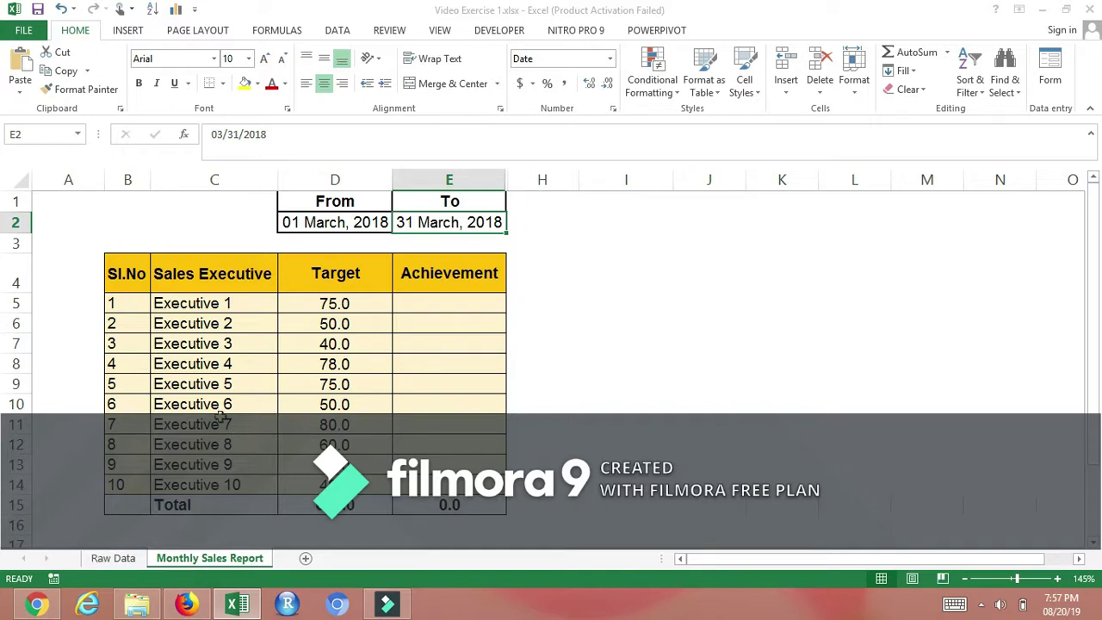
pyautogui.click(231, 304)
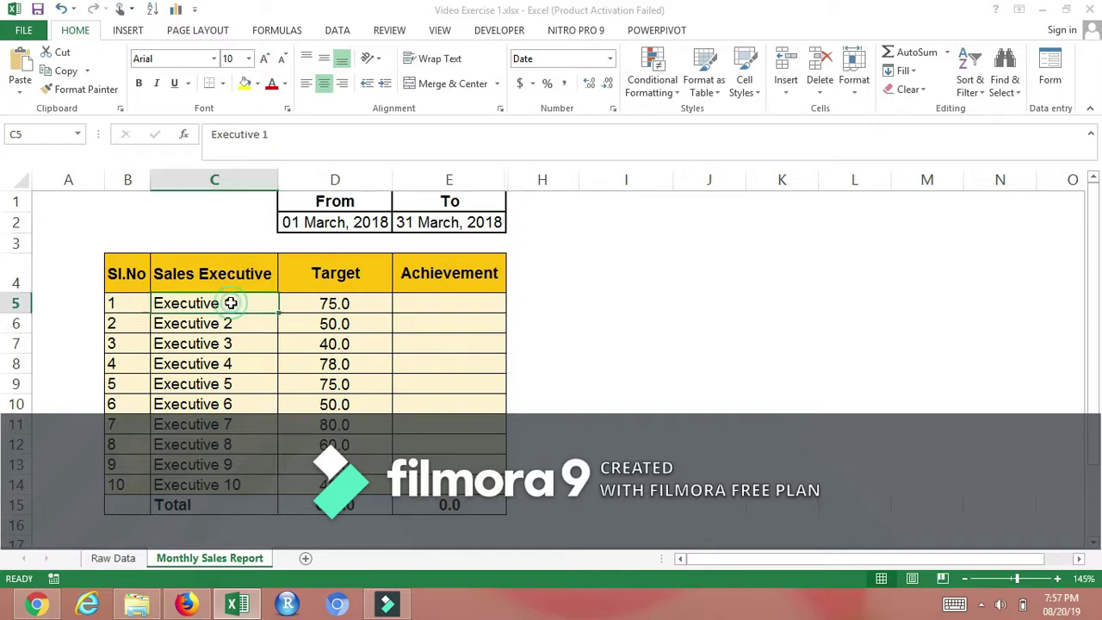
pyautogui.click(445, 305)
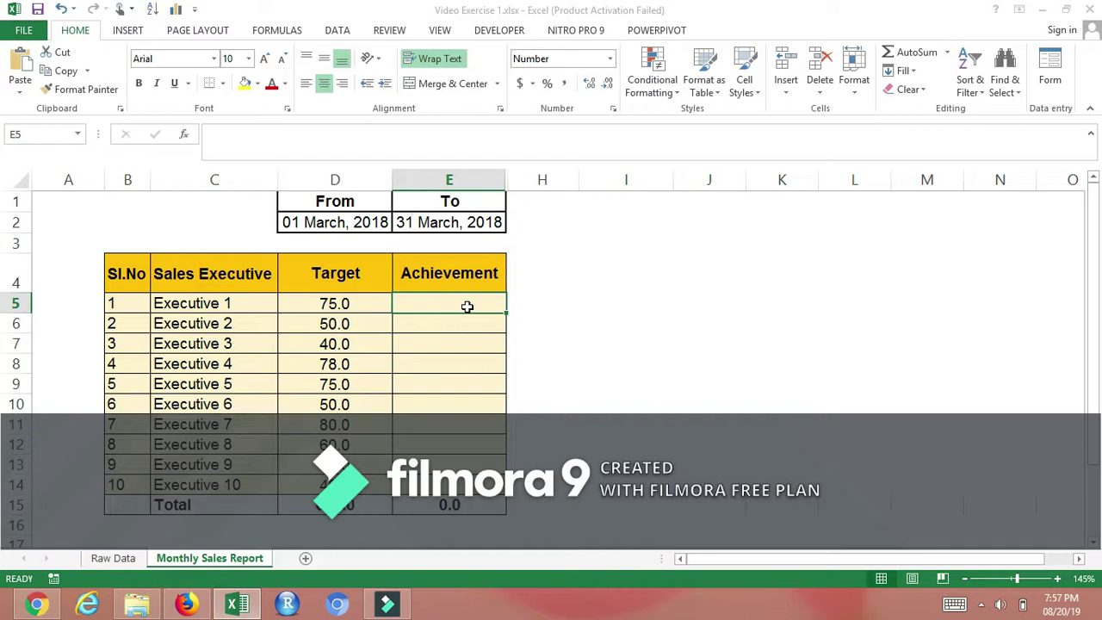
# Step: Start =sumifs( in E5 and switch to Raw Data to pick the sum range
pyautogui.write('=s')
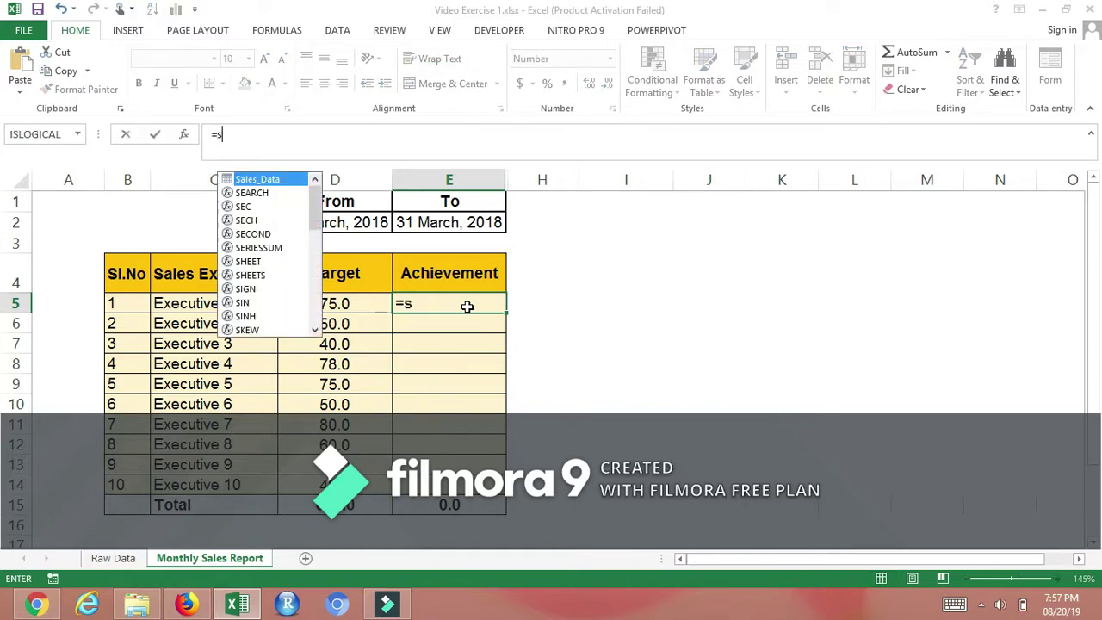
pyautogui.write('umifs')
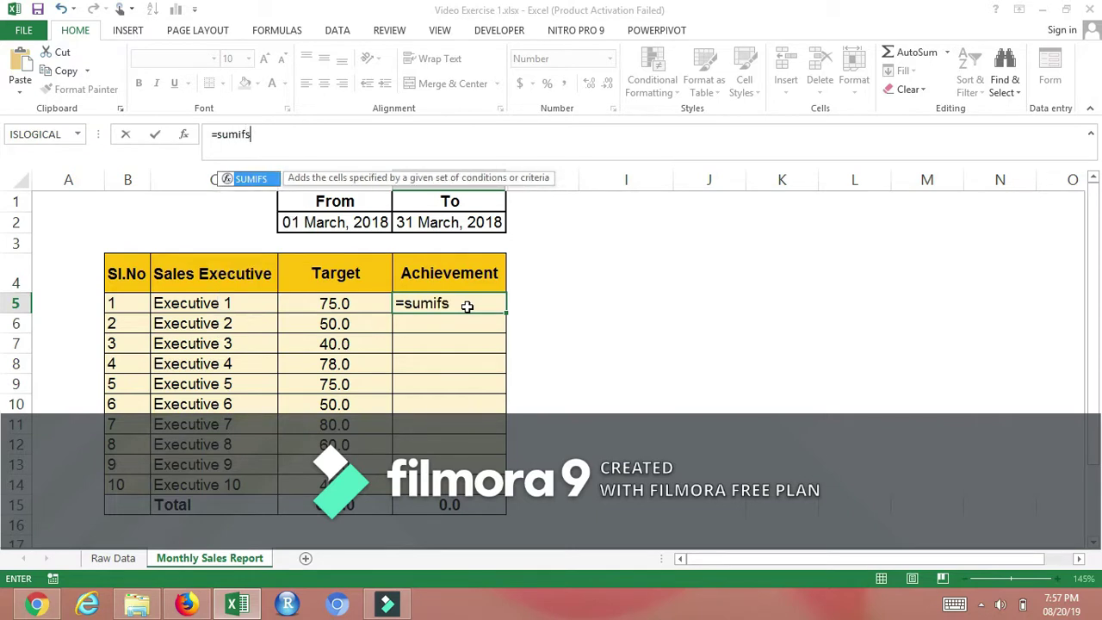
pyautogui.write('(')
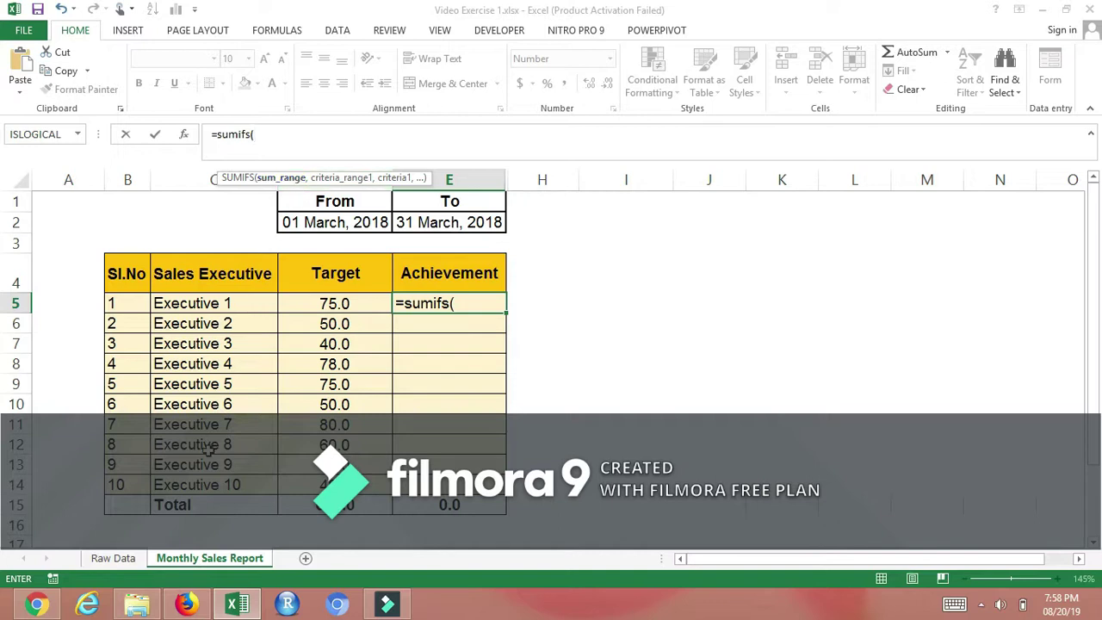
pyautogui.click(135, 560)
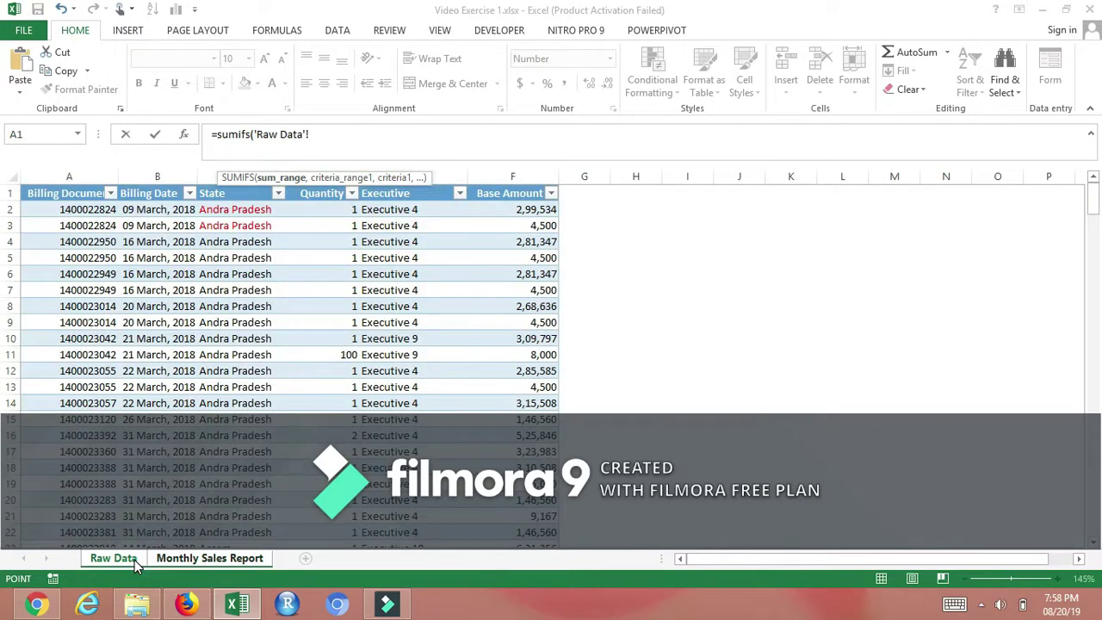
# Step: Set the sum range to Sales_Data Base Amount and the criteria range to Sales_Data Executive
pyautogui.click(507, 206)
pyautogui.hotkey('ctrl', 'shift', 'Down')
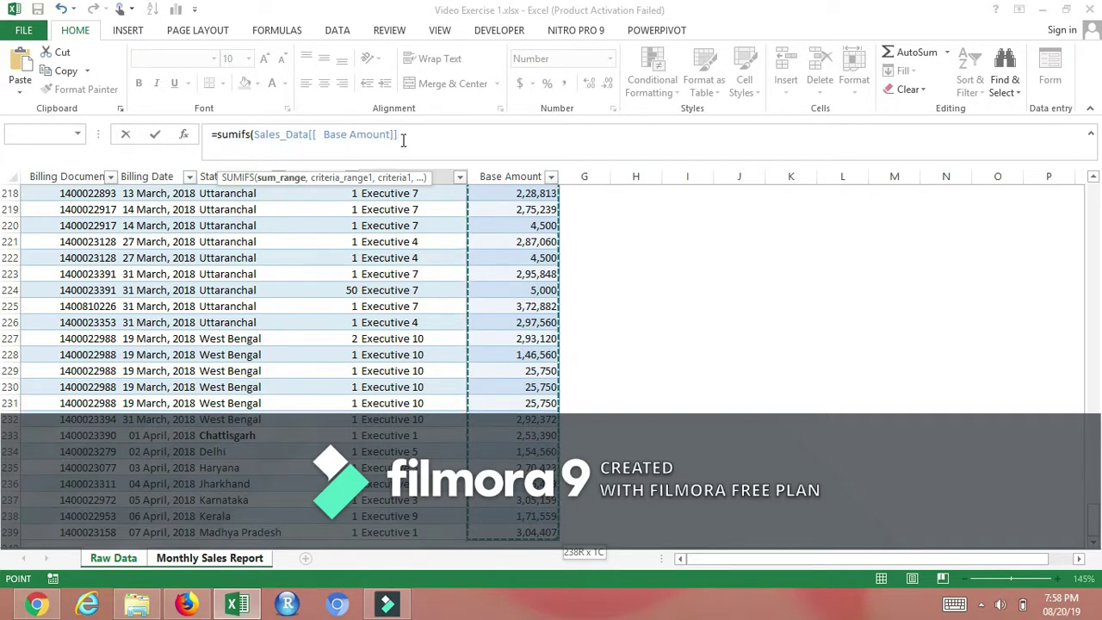
pyautogui.write(',')
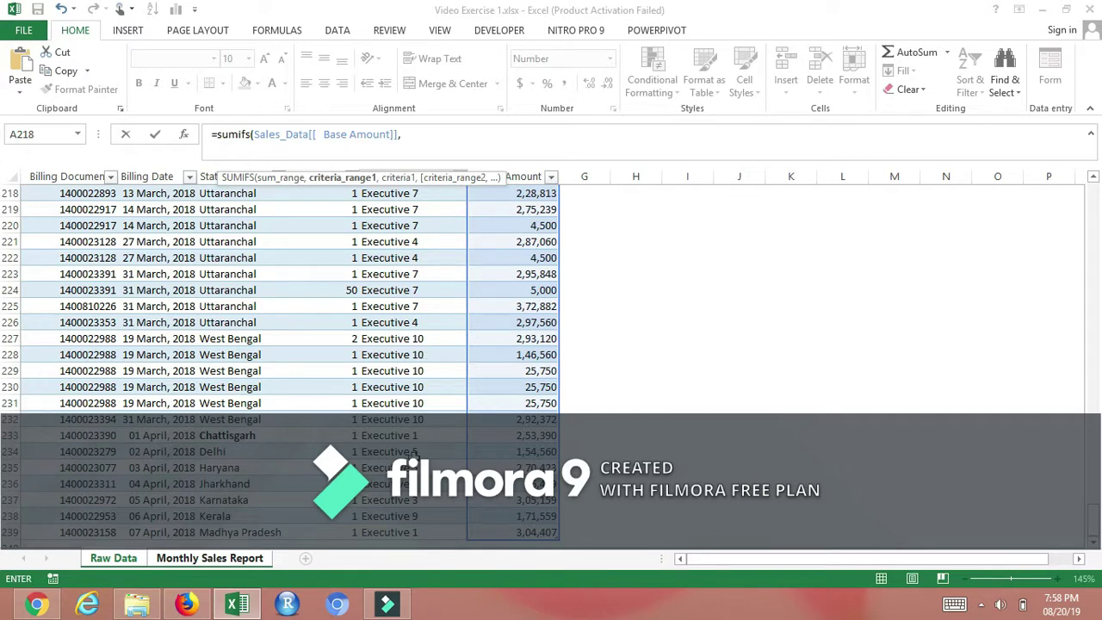
pyautogui.click(410, 533)
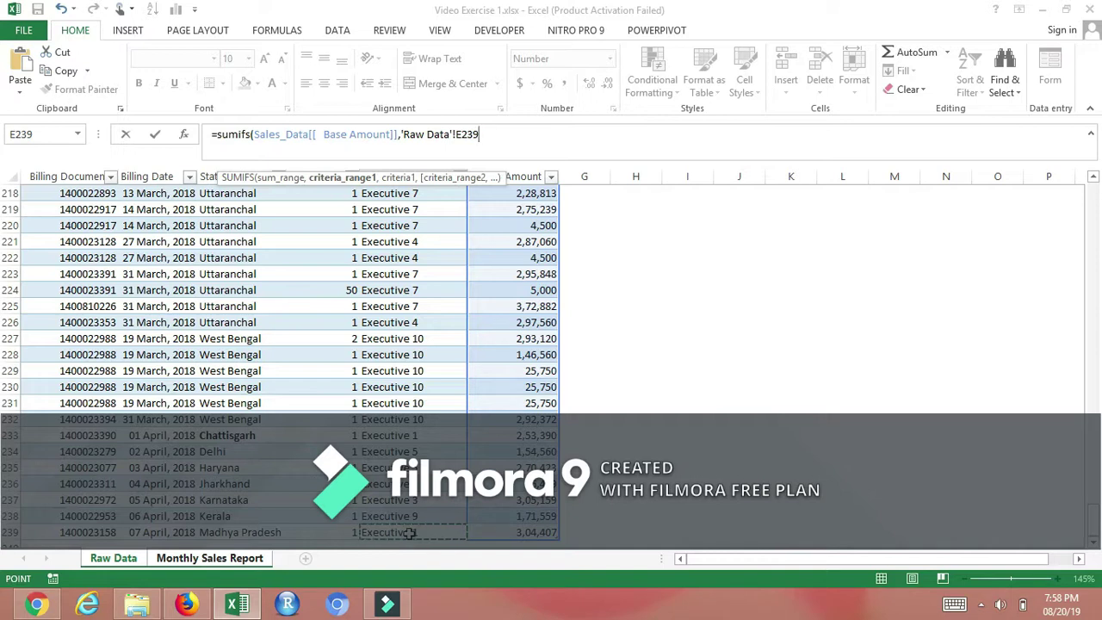
pyautogui.hotkey('ctrl', 'shift', 'Up')
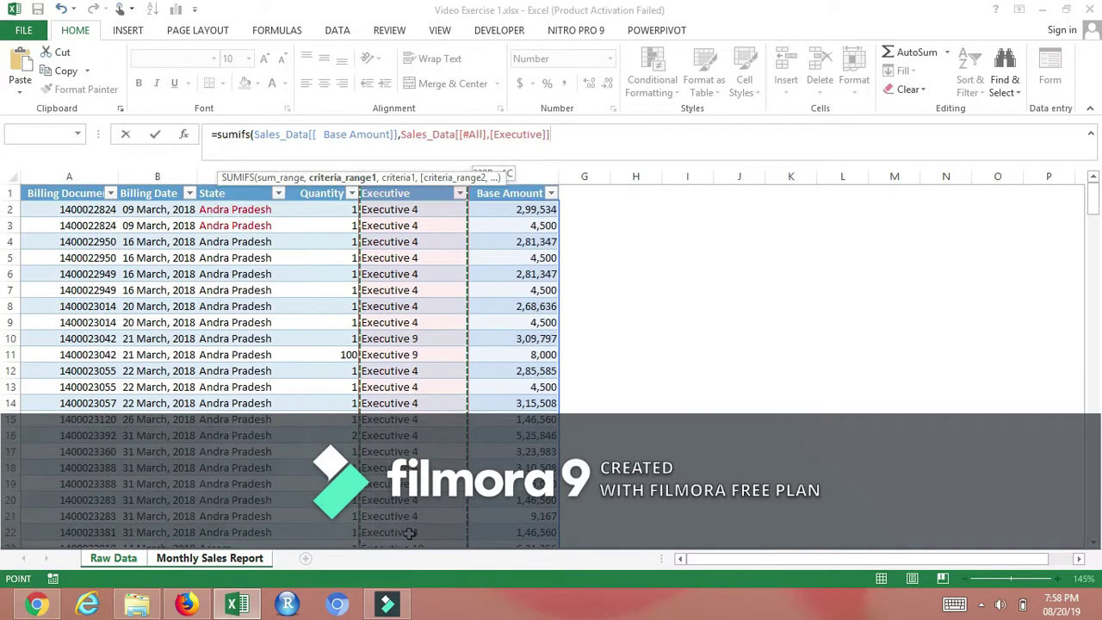
pyautogui.hotkey('shift', 'Down')
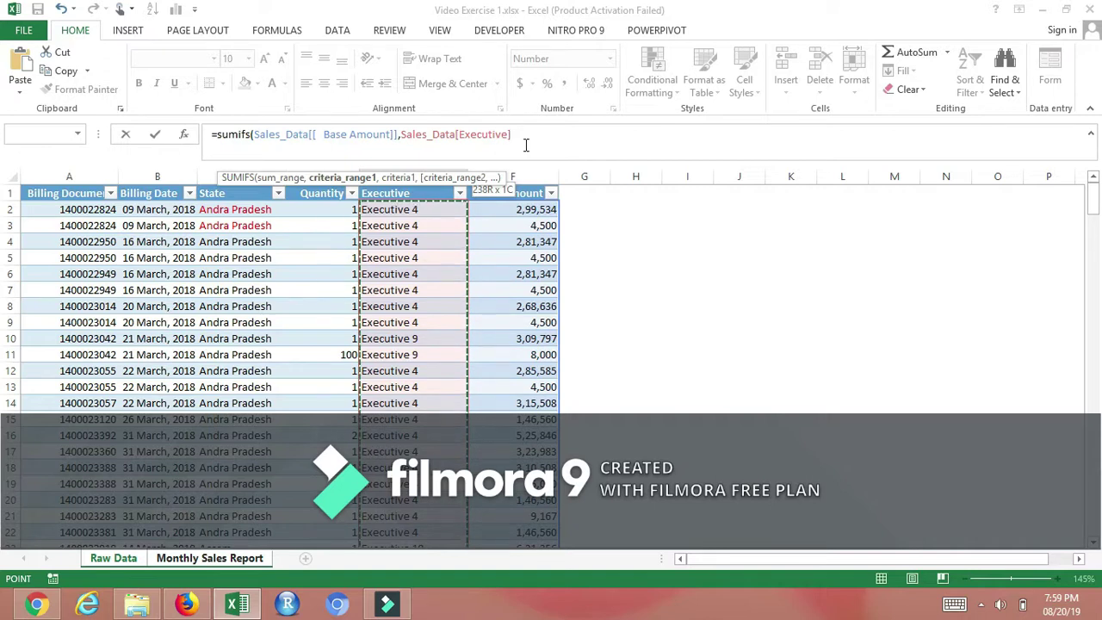
pyautogui.write(',')
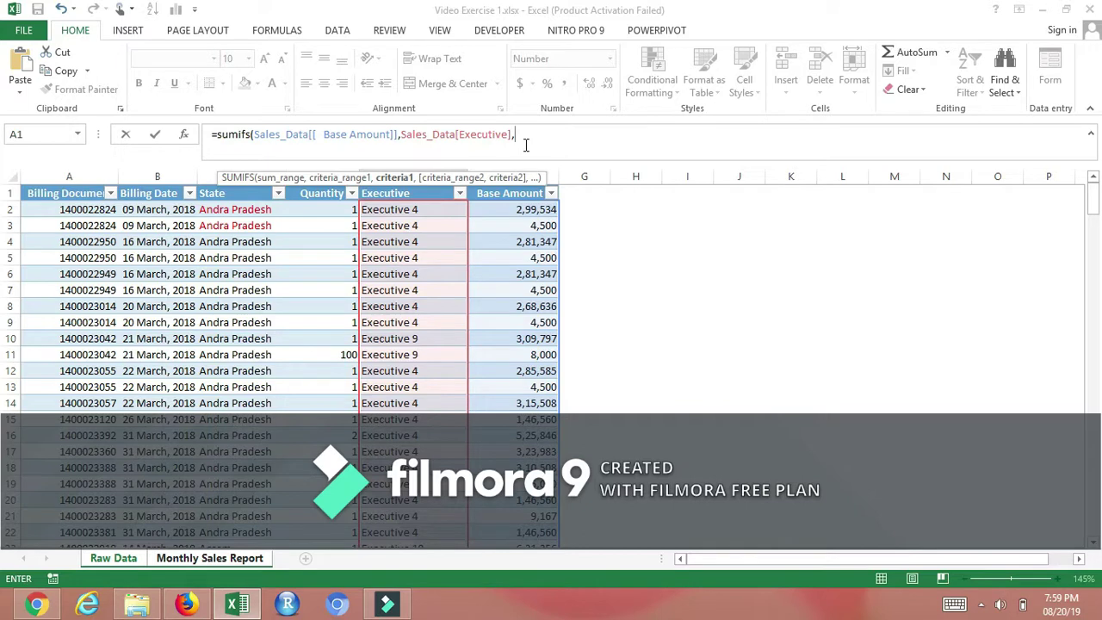
pyautogui.click(206, 562)
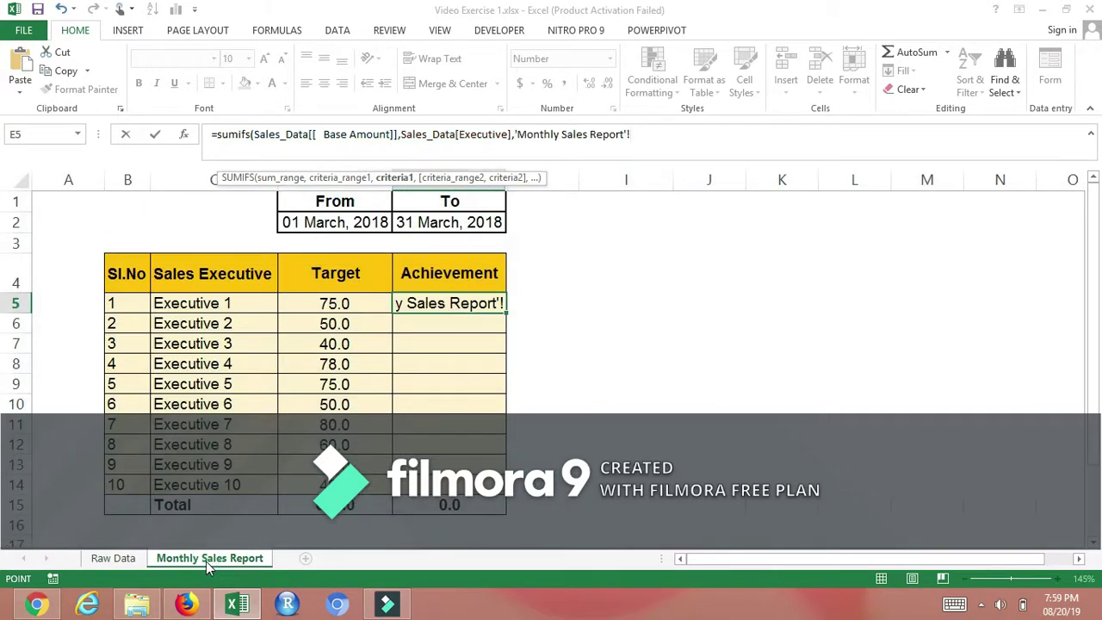
# Step: Use C5 as criterion and divide by 100000, so E5 shows 69.8 lakhs
pyautogui.click(209, 304)
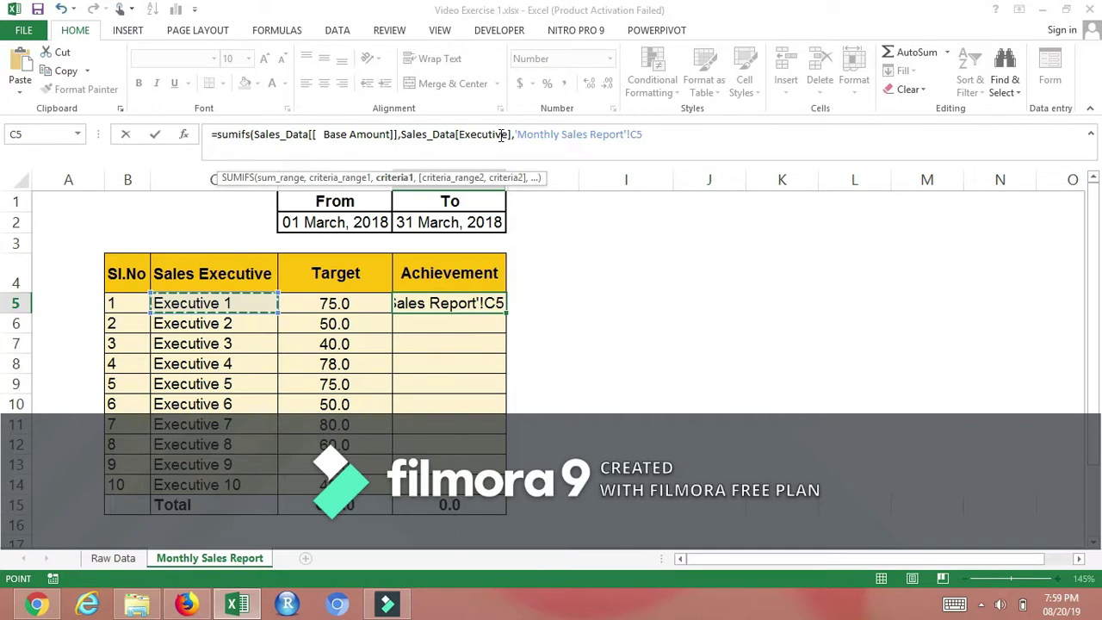
pyautogui.write(')')
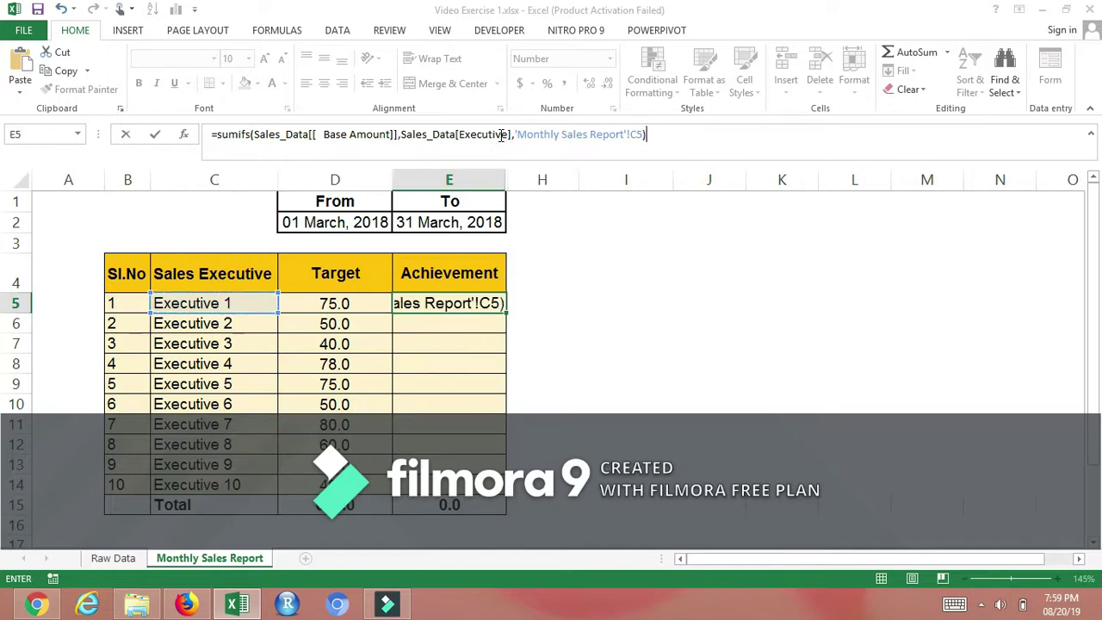
pyautogui.write('/100000')
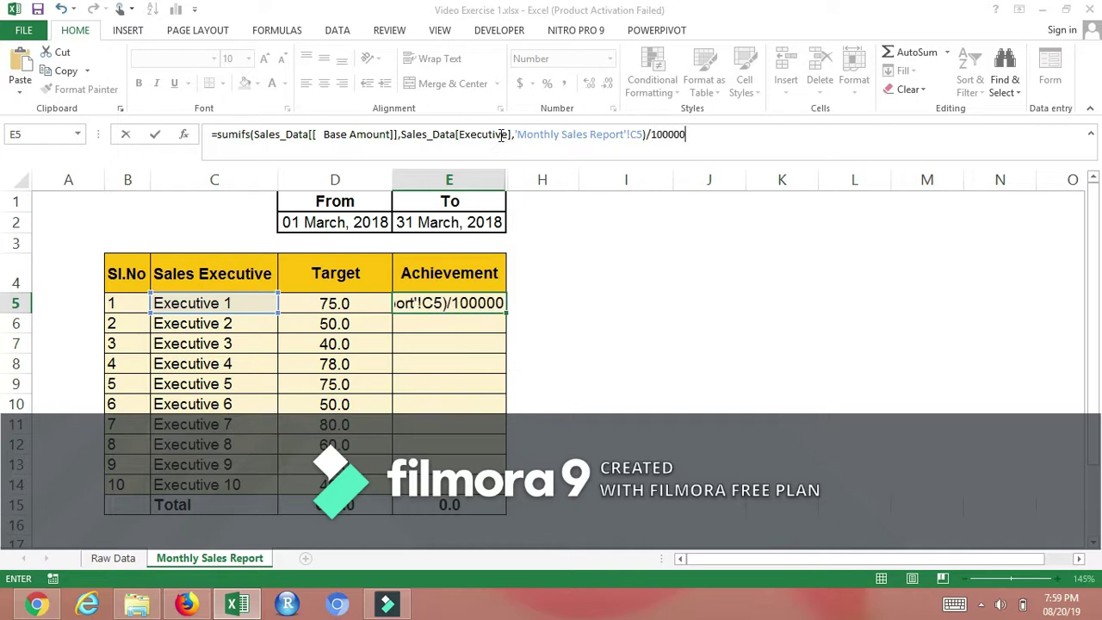
pyautogui.press('Return')
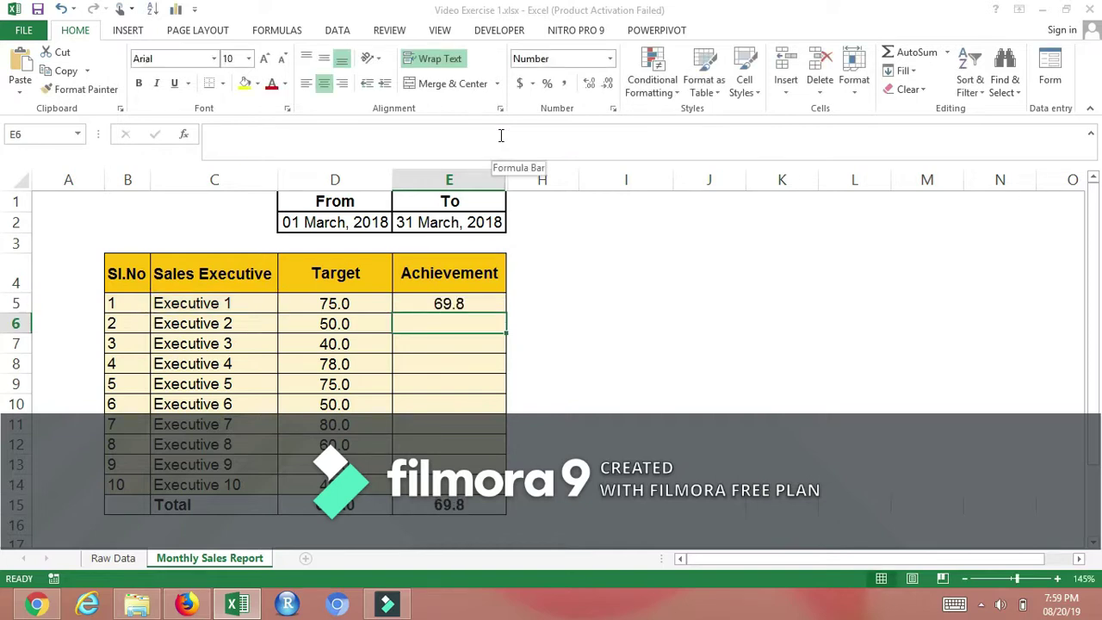
# Step: Filter the Raw Data table's Executive column to show only Executive 1
pyautogui.click(118, 558)
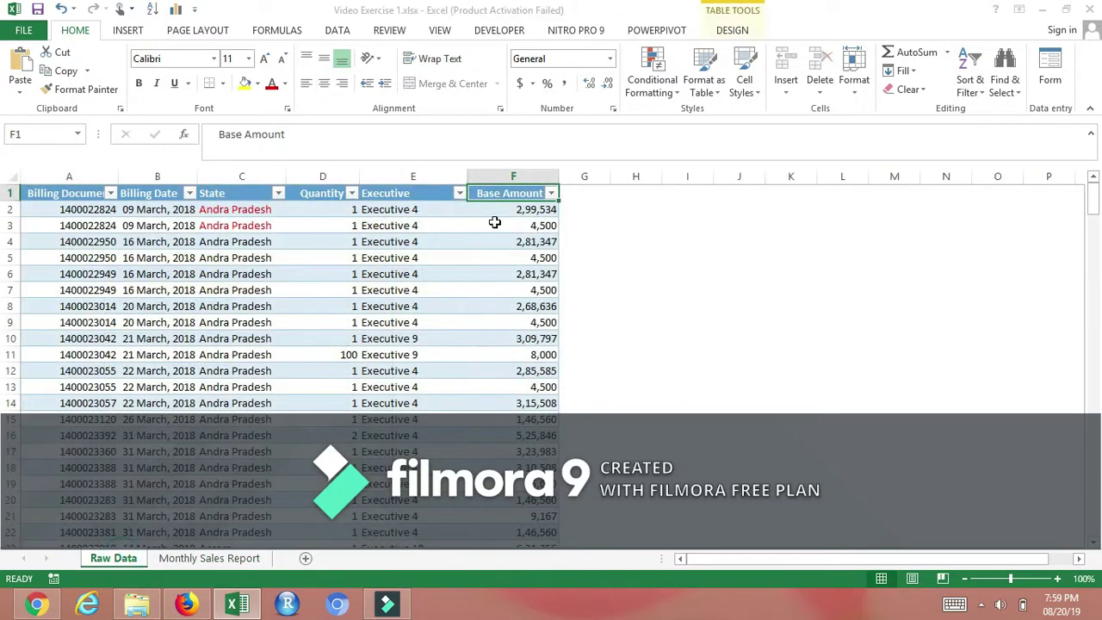
pyautogui.click(460, 193)
pyautogui.click(329, 350)
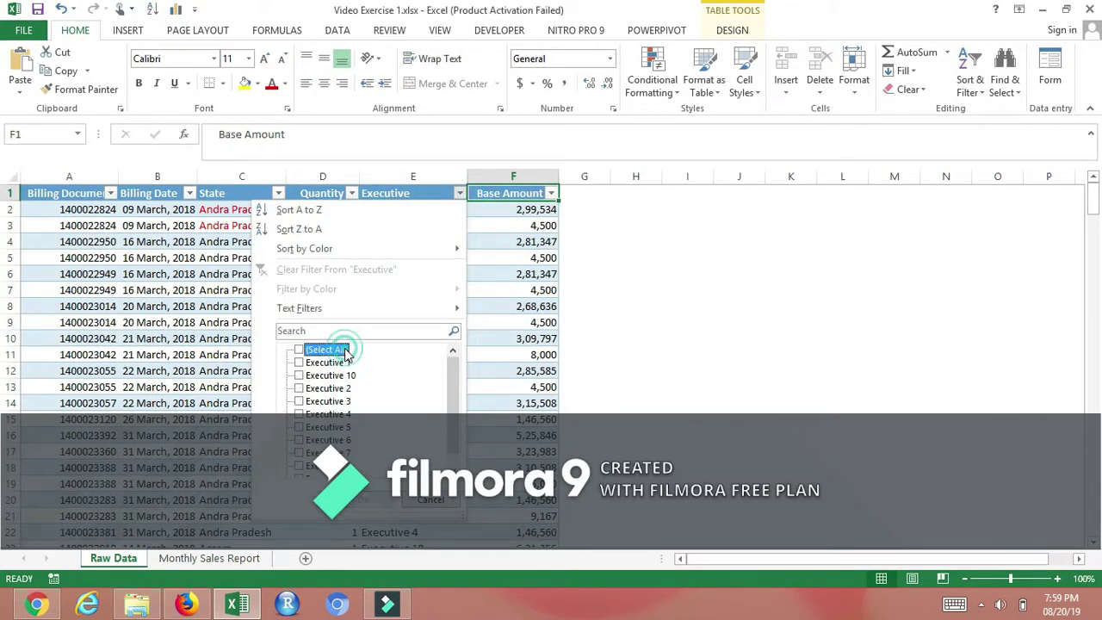
pyautogui.click(336, 363)
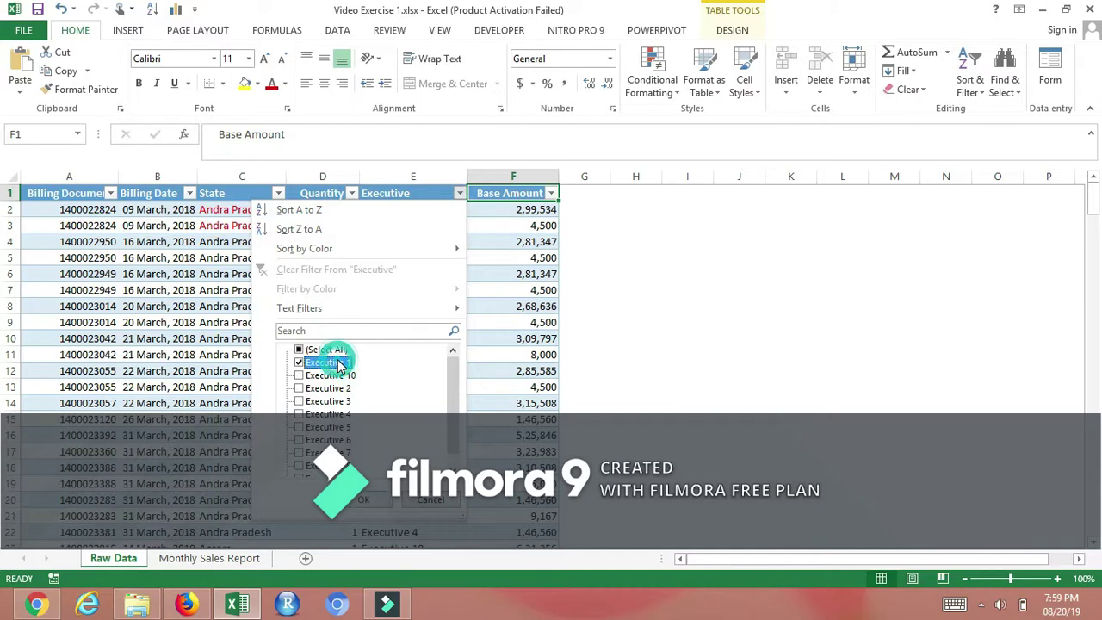
pyautogui.click(375, 498)
# Step: Select Executive 1's base amounts to confirm the 69,80,221 total matching 69.8 lakhs
pyautogui.click(517, 210)
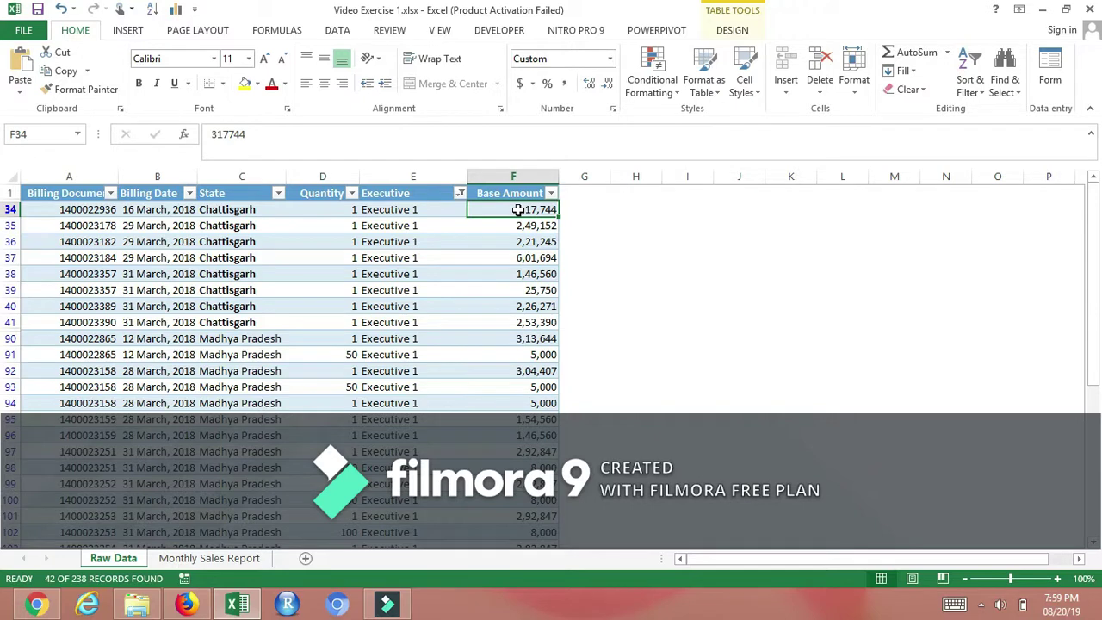
pyautogui.hotkey('ctrl', 'shift', 'Down')
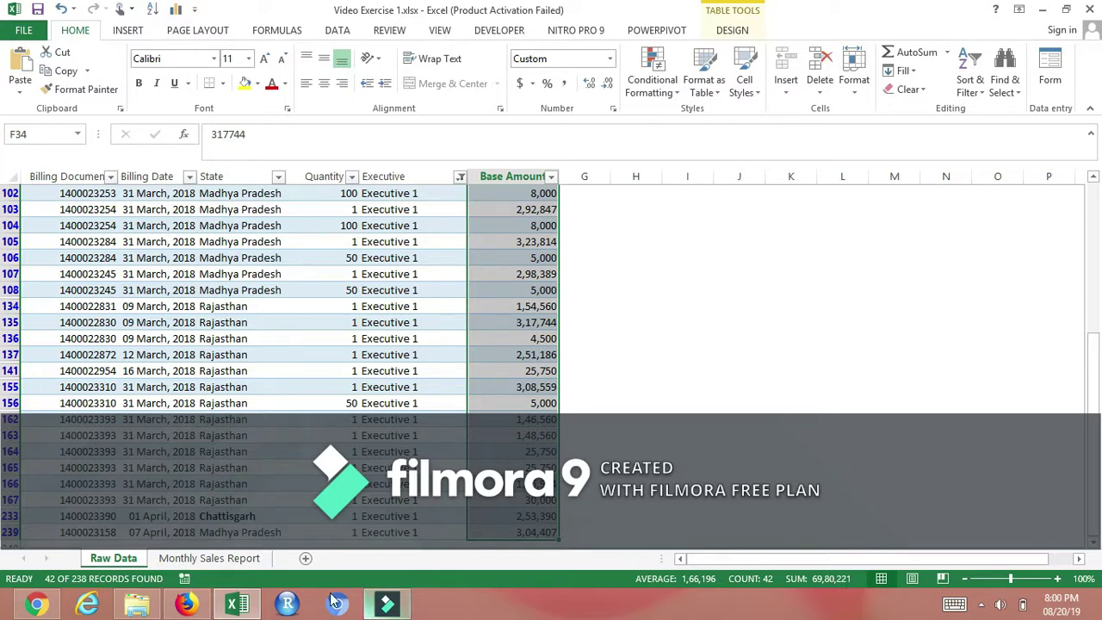
pyautogui.click(251, 560)
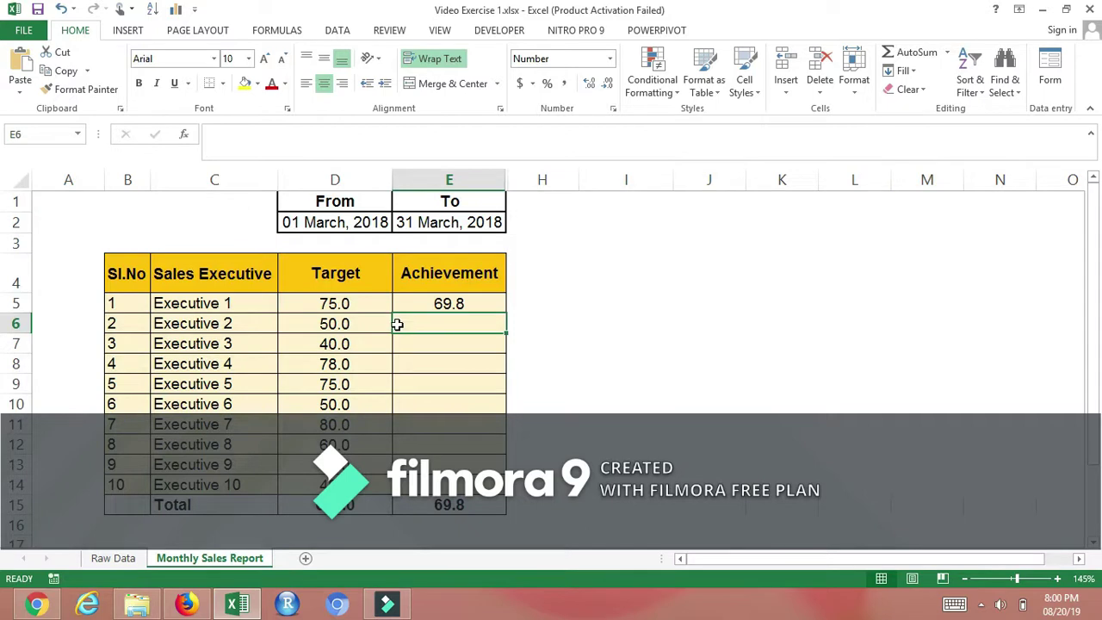
# Step: Copy E5's Achievement formula down through E14 for Executives 2–10, giving a 445.3 total
pyautogui.click(462, 303)
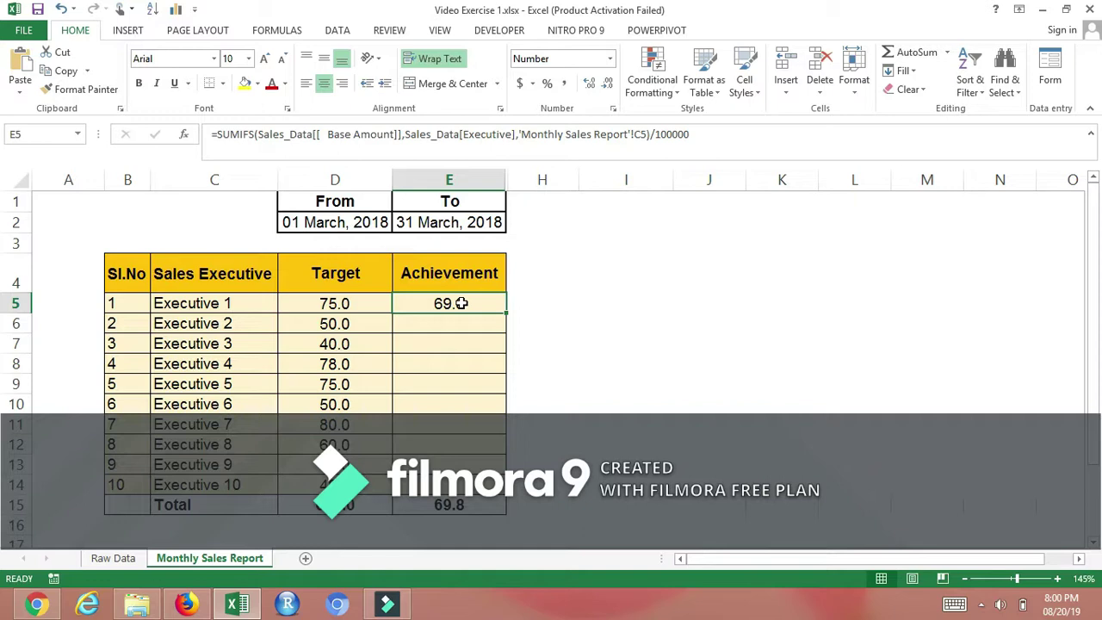
pyautogui.hotkey('ctrl', 'c')
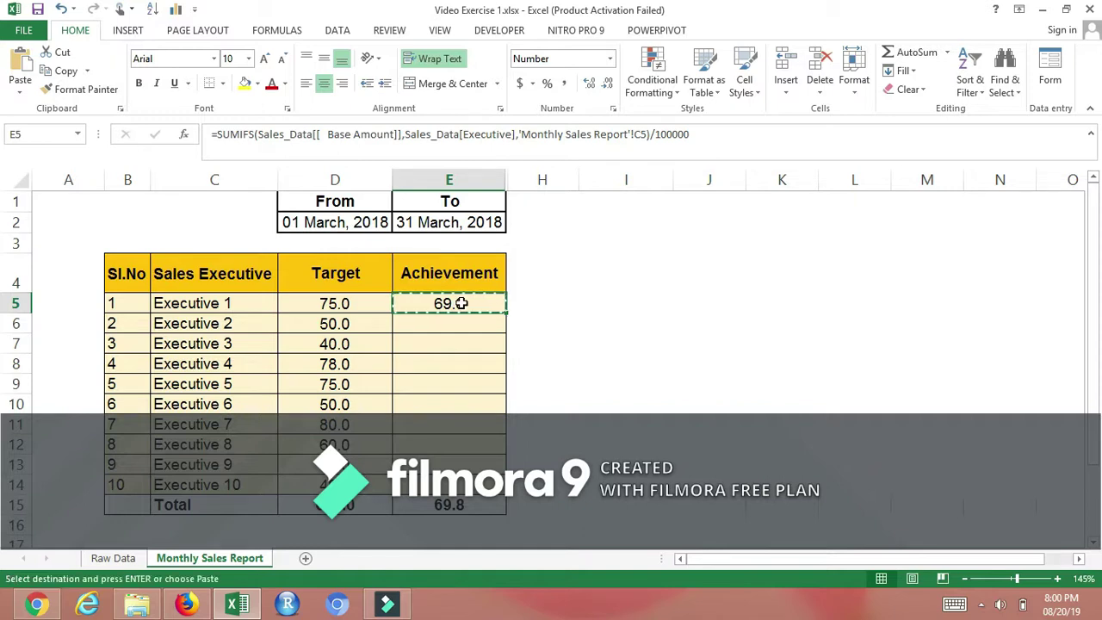
pyautogui.hotkey('shift', 'Down')
pyautogui.hotkey('shift', 'Down')
pyautogui.hotkey('shift', 'Down')
pyautogui.hotkey('shift', 'Down')
pyautogui.hotkey('shift', 'Down')
pyautogui.hotkey('shift', 'Down')
pyautogui.hotkey('shift', 'Down')
pyautogui.hotkey('shift', 'Down')
pyautogui.hotkey('shift', 'Down')
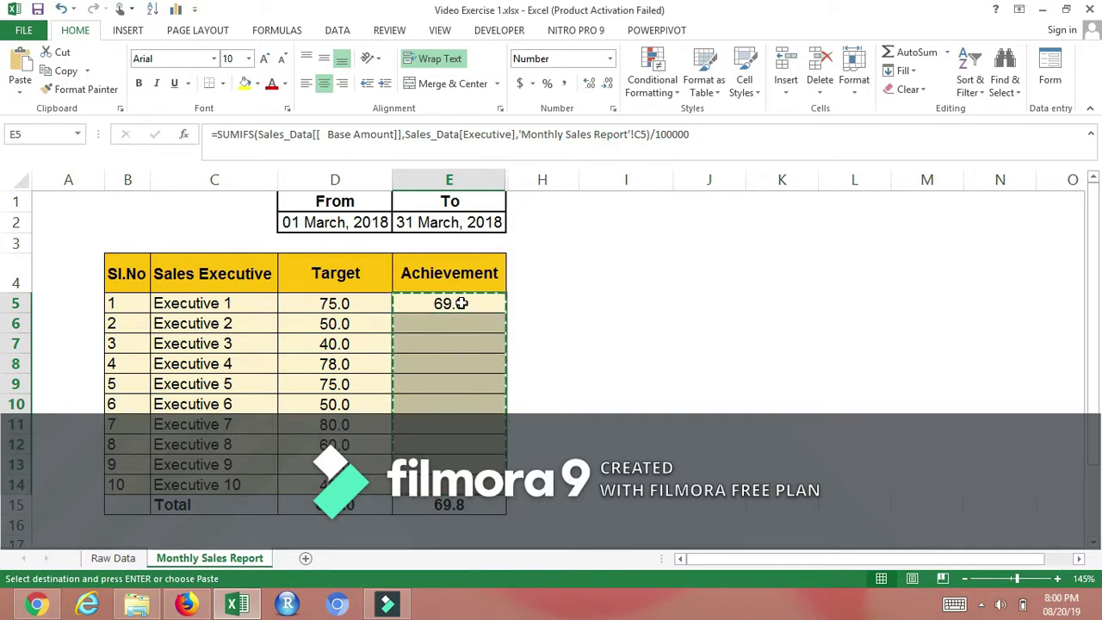
pyautogui.click(462, 304)
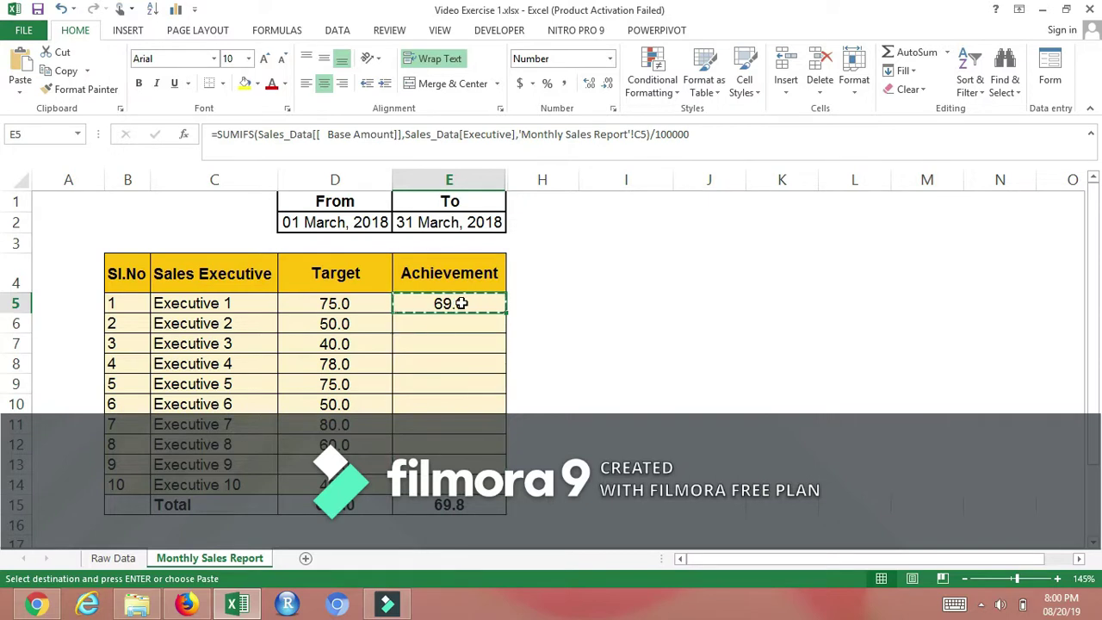
pyautogui.hotkey('shift', 'Down')
pyautogui.hotkey('shift', 'Down')
pyautogui.hotkey('shift', 'Down')
pyautogui.hotkey('shift', 'Down')
pyautogui.hotkey('shift', 'Down')
pyautogui.hotkey('shift', 'Down')
pyautogui.hotkey('shift', 'Down')
pyautogui.hotkey('shift', 'Down')
pyautogui.hotkey('shift', 'Down')
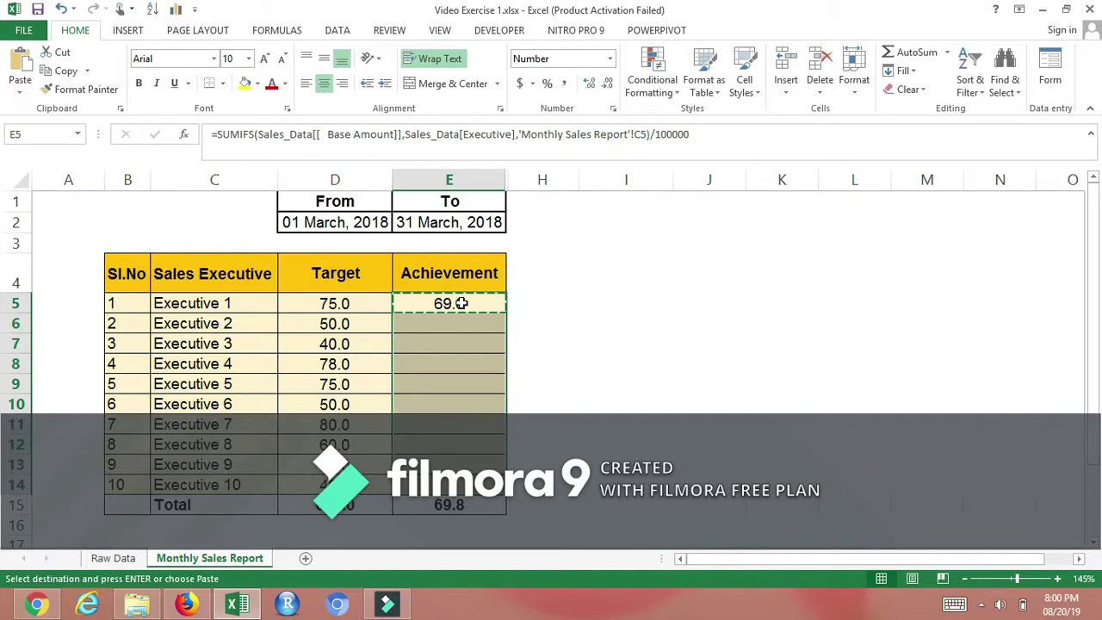
pyautogui.hotkey('ctrl', 'v')
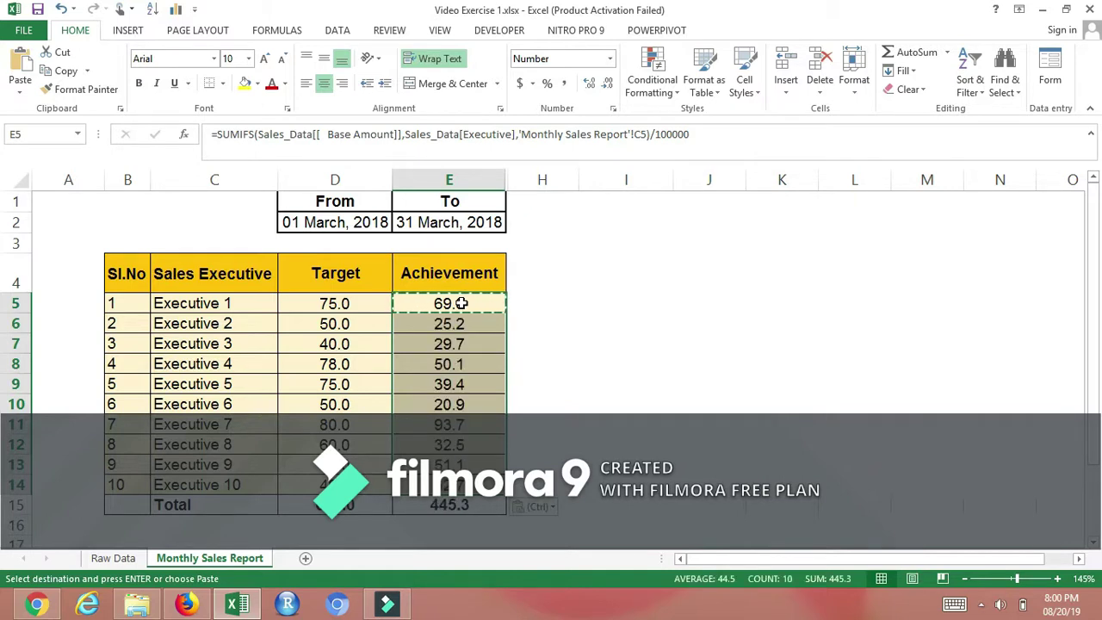
pyautogui.click(447, 345)
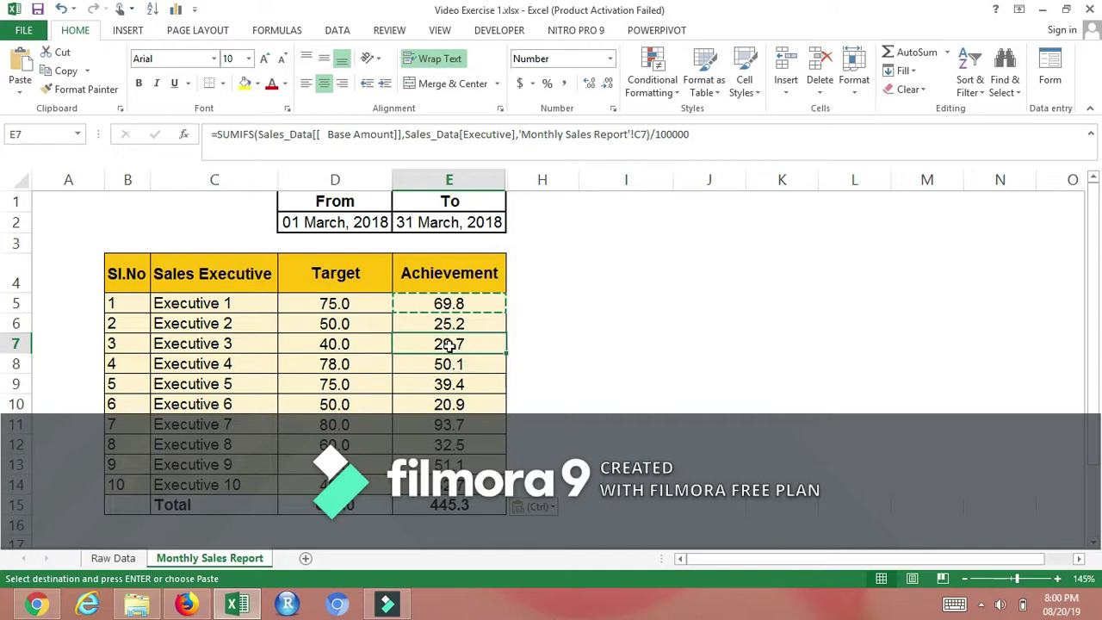
pyautogui.click(460, 307)
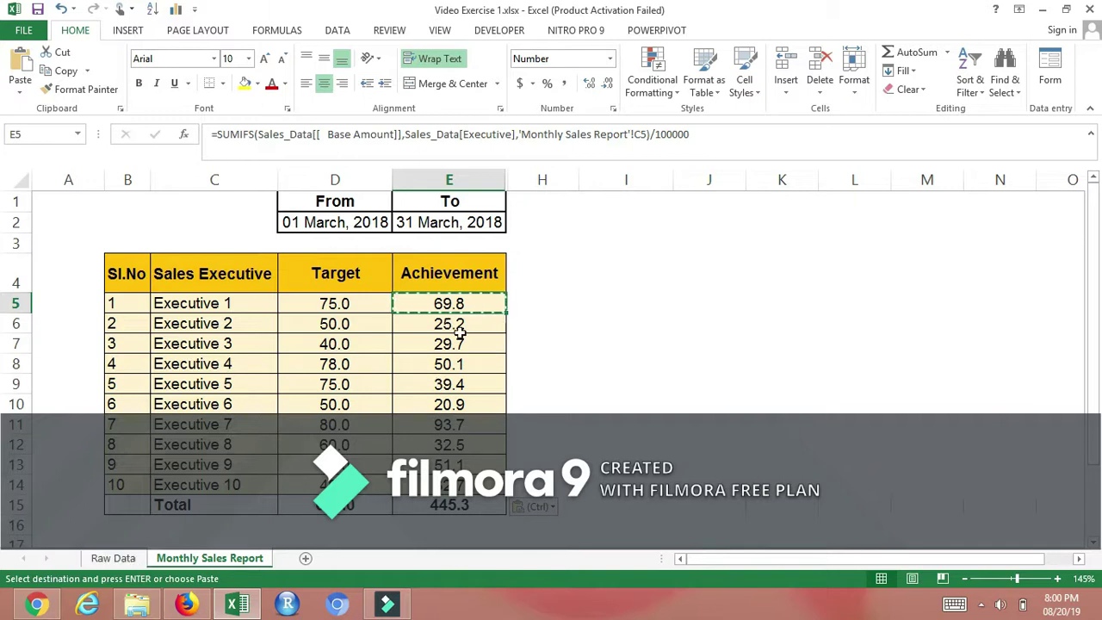
# Step: Return to the top of the Raw Data table, still filtered to Executive 1
pyautogui.click(110, 558)
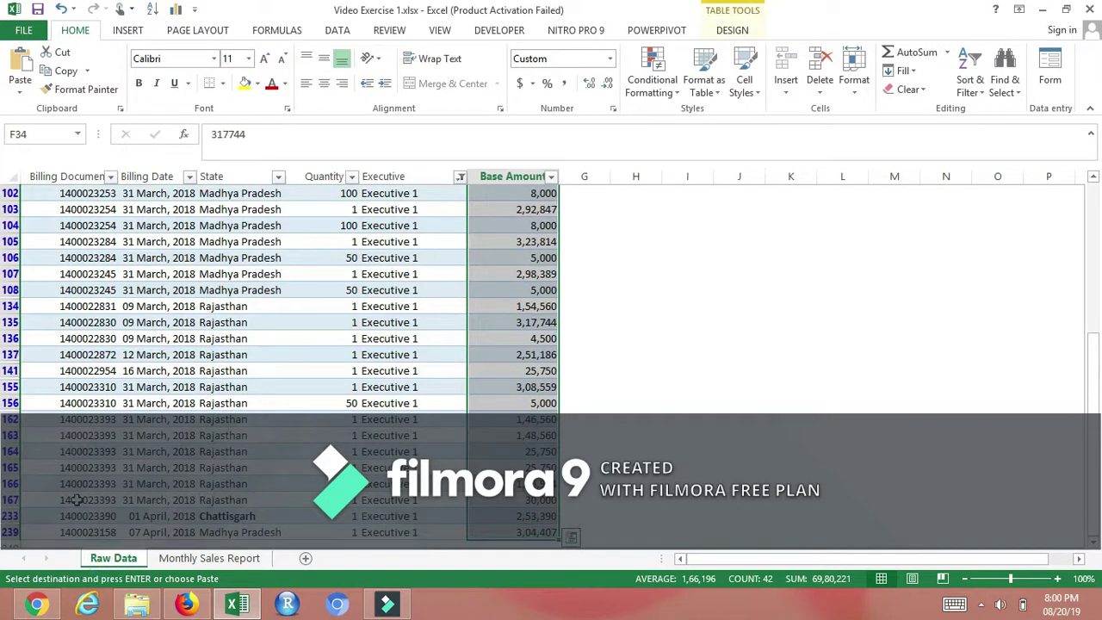
pyautogui.click(97, 339)
pyautogui.hotkey('ctrl', 'Up')
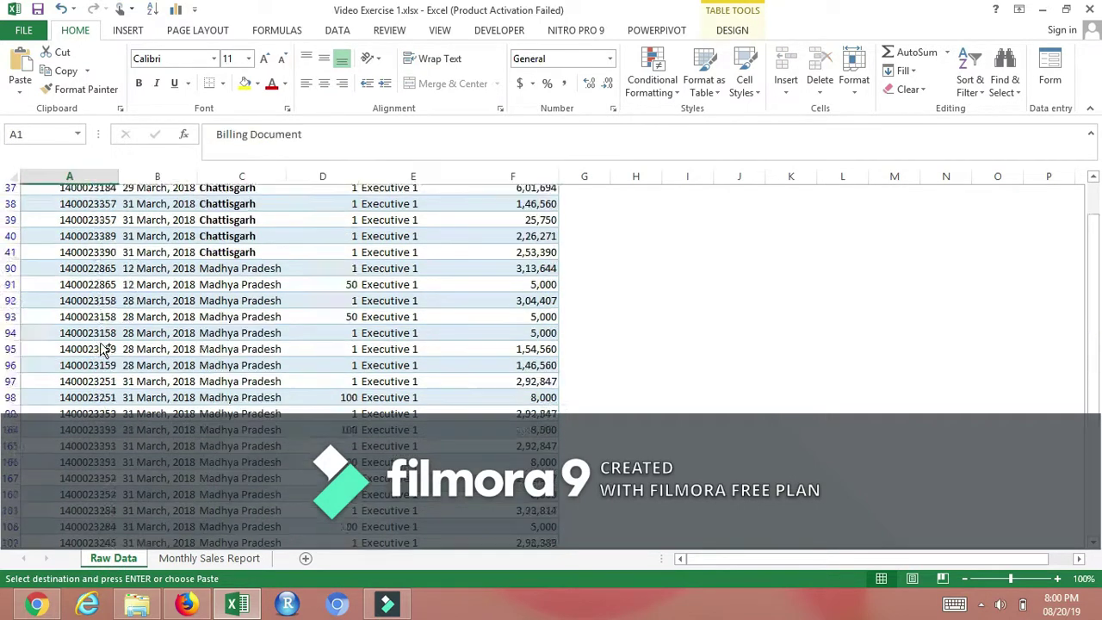